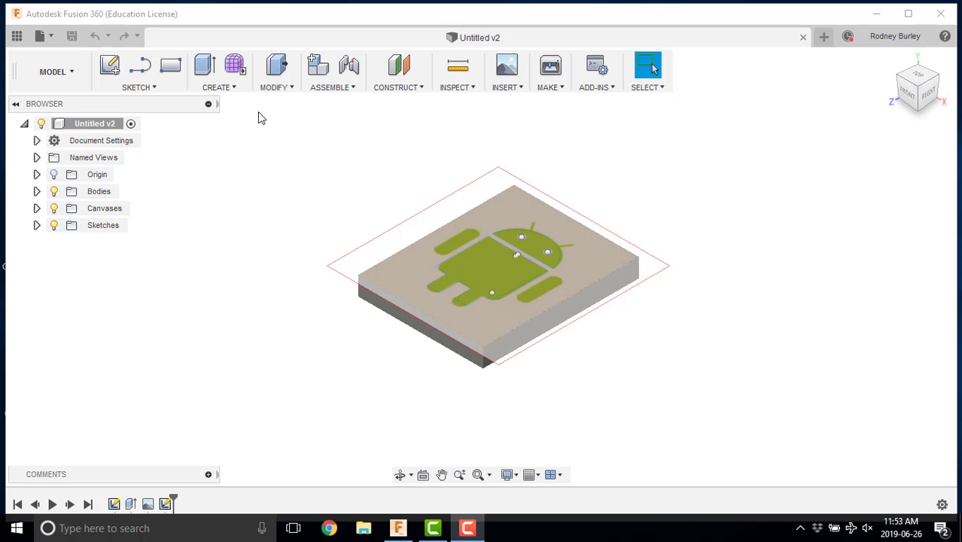
# Measure the position of the block's corner point.
pyautogui.click(69, 79)
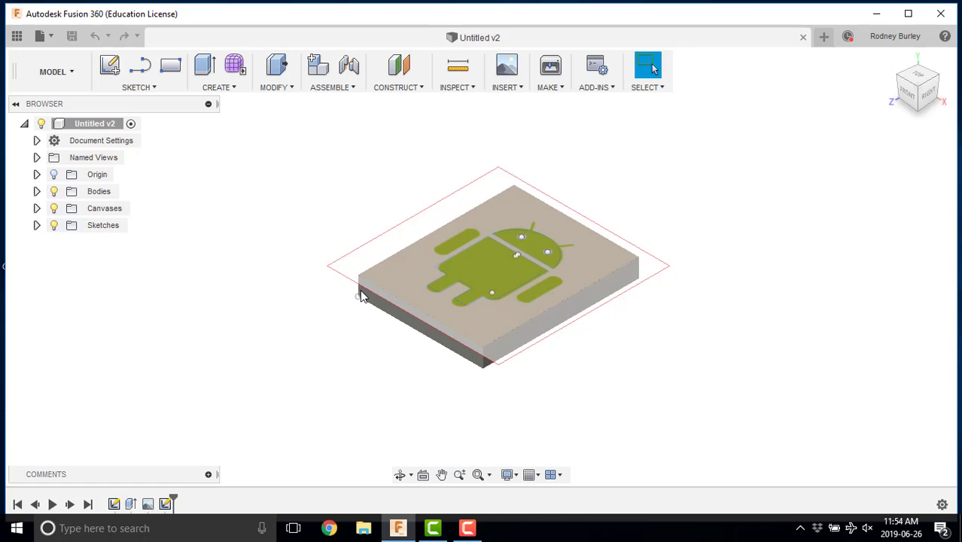
pyautogui.scroll(-1, 552, 268)
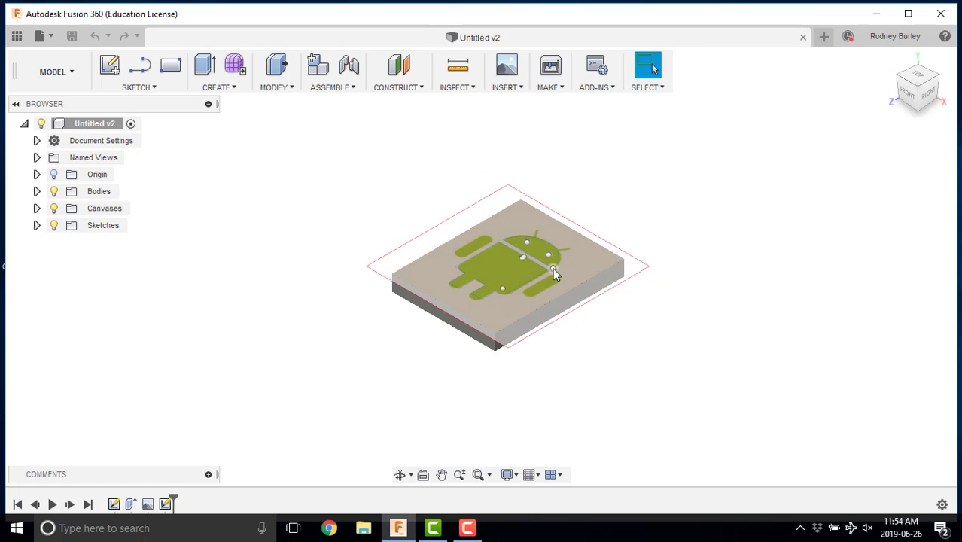
pyautogui.click(464, 74)
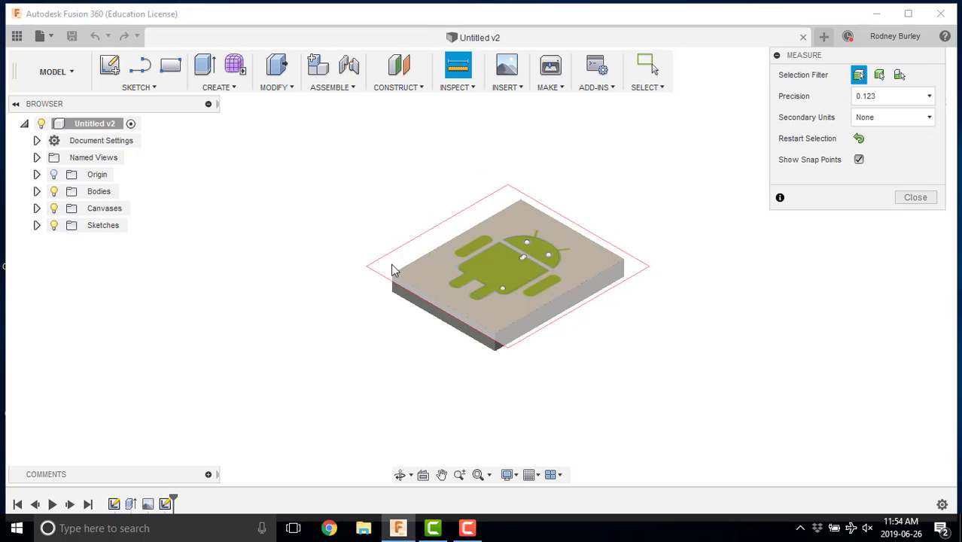
pyautogui.click(393, 276)
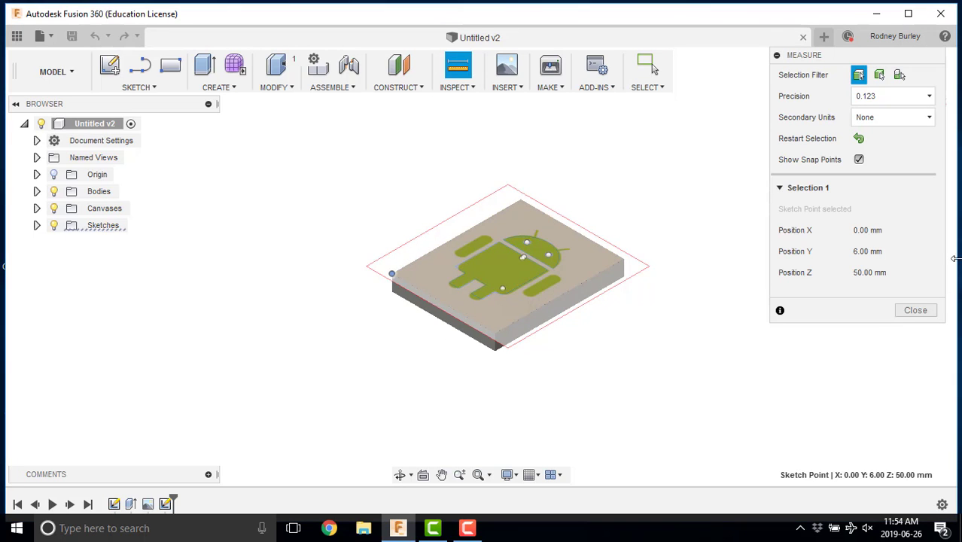
pyautogui.click(914, 310)
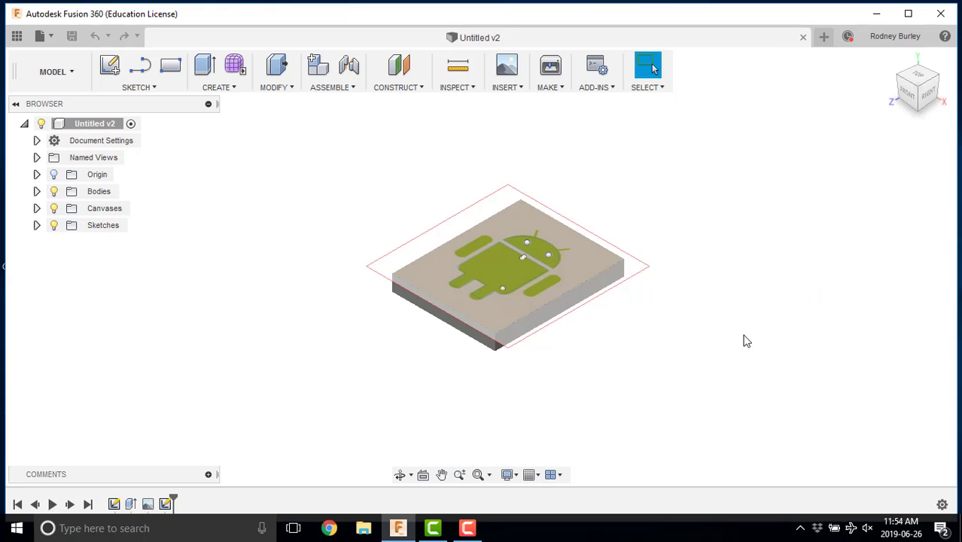
# Orbit with the ViewCube to an upright isometric view of the block.
pyautogui.scroll(-3, 692, 305)
pyautogui.moveTo(715, 299); pyautogui.dragTo(582, 299, button='middle')
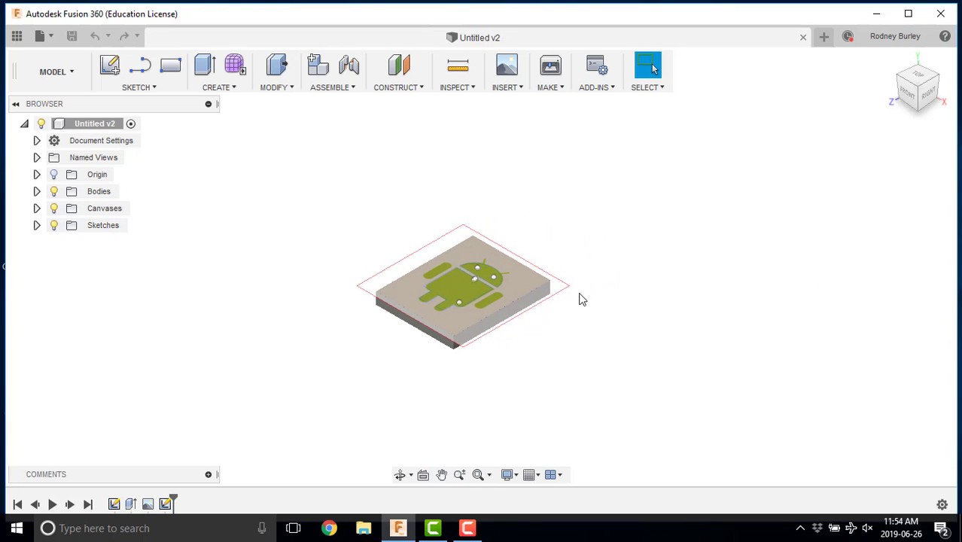
pyautogui.keyDown('shift'); pyautogui.moveTo(325, 367); pyautogui.dragTo(372, 226, button='middle'); pyautogui.keyUp('shift')
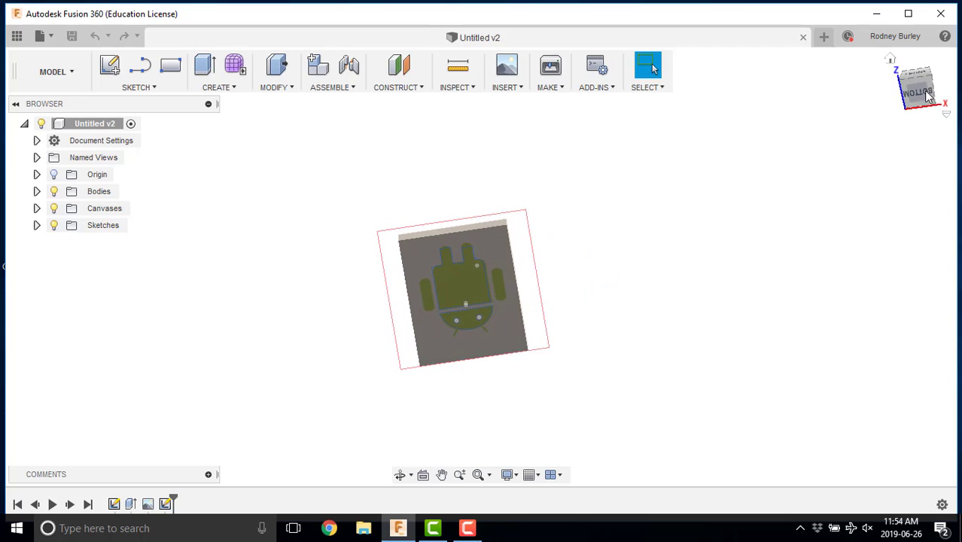
pyautogui.click(900, 81)
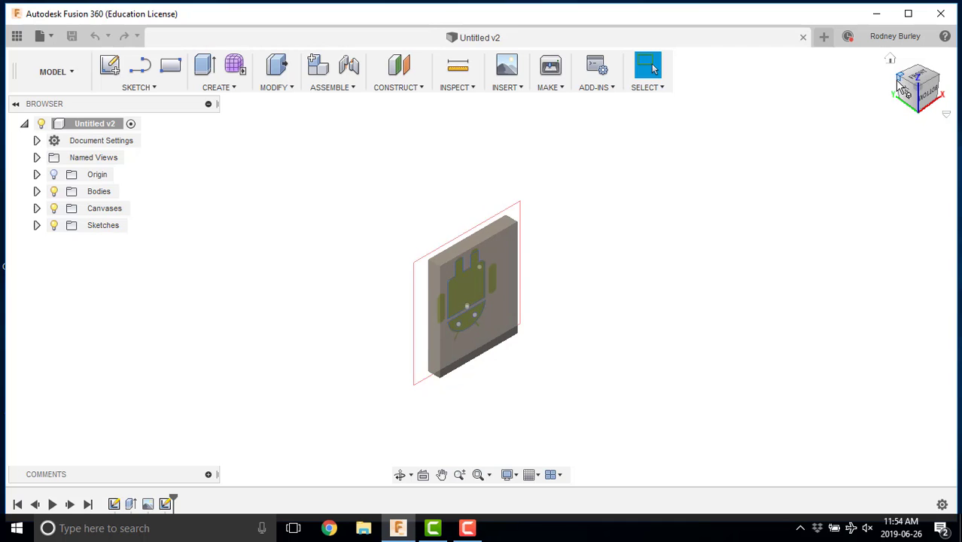
pyautogui.click(901, 85)
pyautogui.click(902, 88)
pyautogui.click(902, 89)
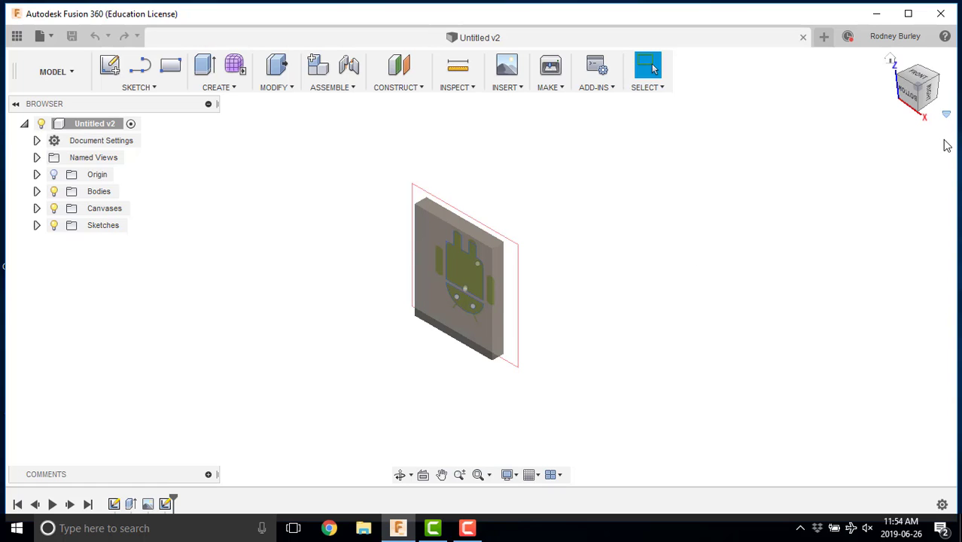
# Set the current view as Home, fitted to view.
pyautogui.click(948, 117)
pyautogui.moveTo(912, 175)
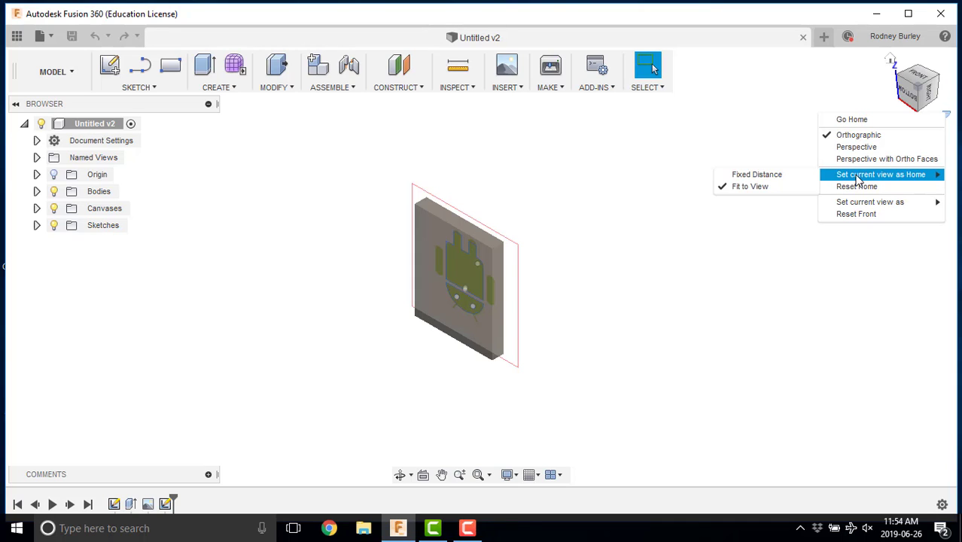
pyautogui.click(768, 188)
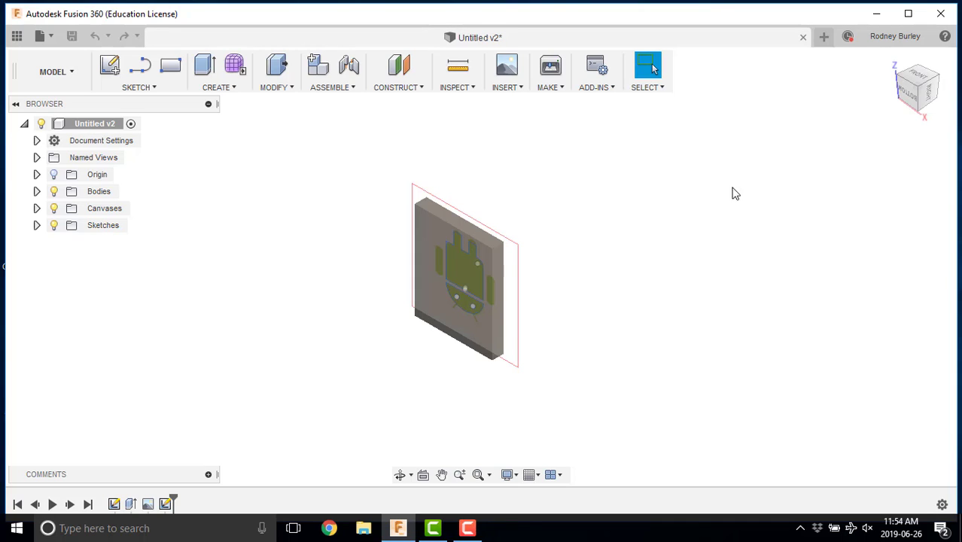
# Orbit away, return to the saved Home view, and pan the model into place.
pyautogui.scroll(-1, 645, 217)
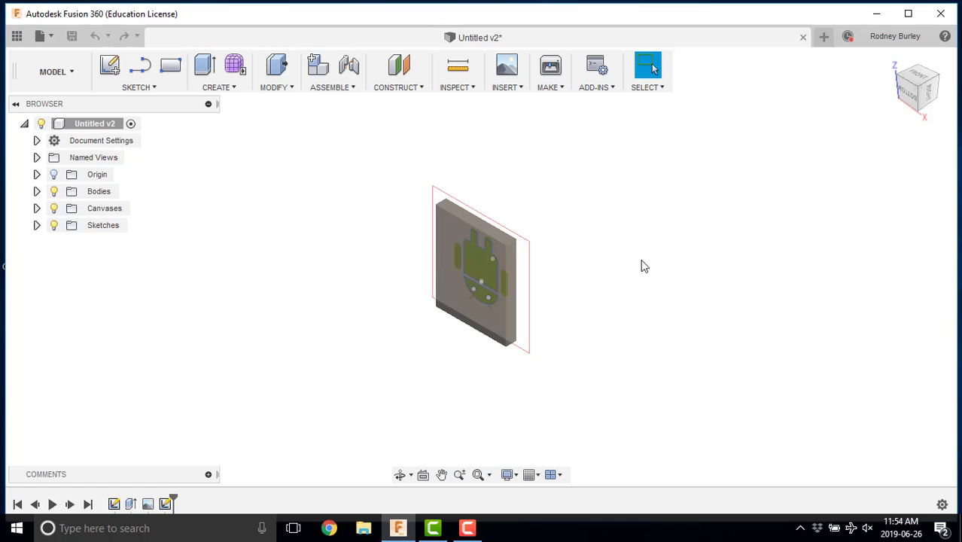
pyautogui.keyDown('shift'); pyautogui.moveTo(645, 271); pyautogui.dragTo(584, 370, button='middle'); pyautogui.keyUp('shift')
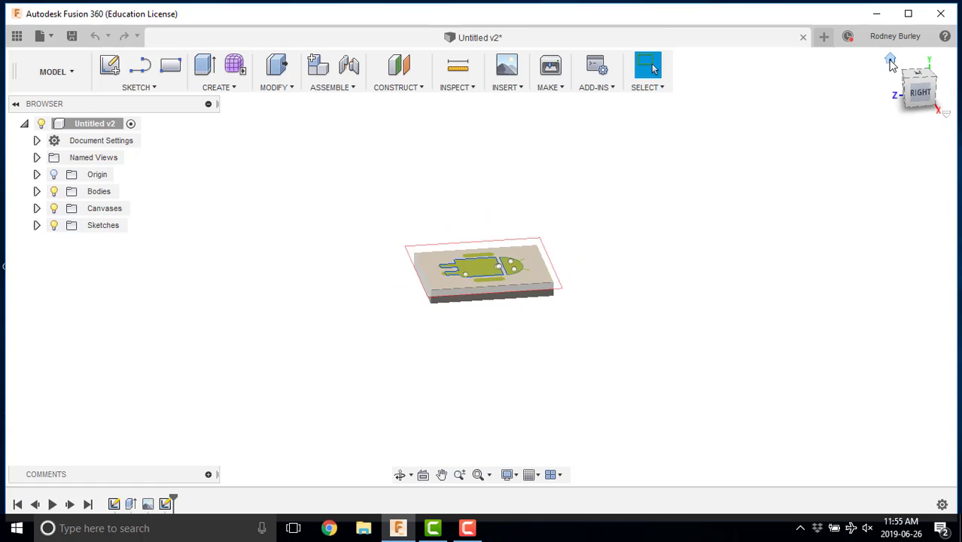
pyautogui.click(890, 60)
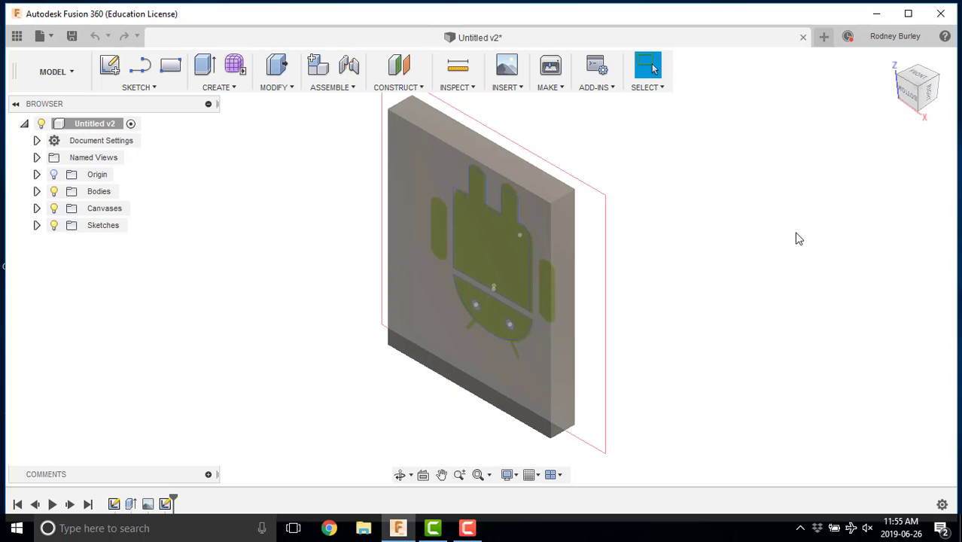
pyautogui.scroll(-3, 773, 255)
pyautogui.scroll(2, 672, 260)
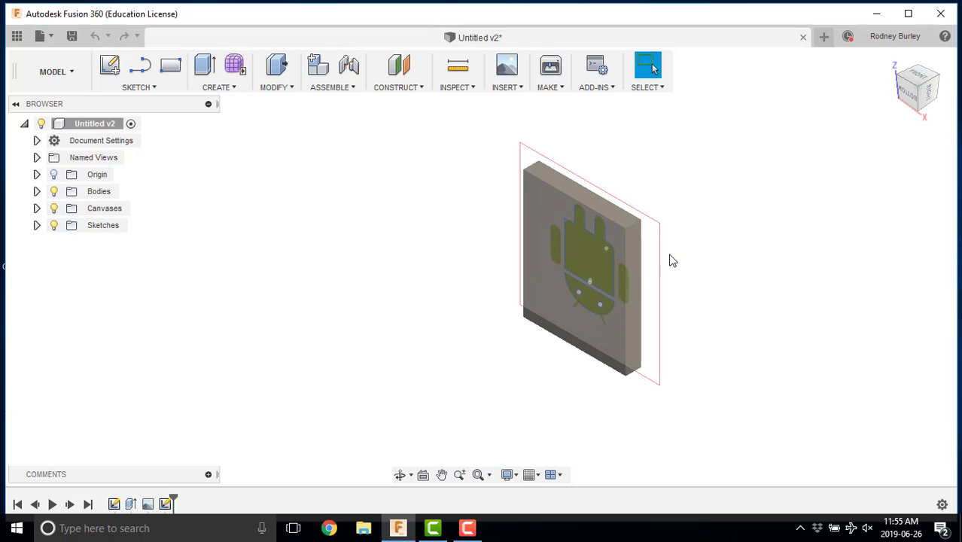
pyautogui.moveTo(678, 269); pyautogui.dragTo(607, 237, button='middle')
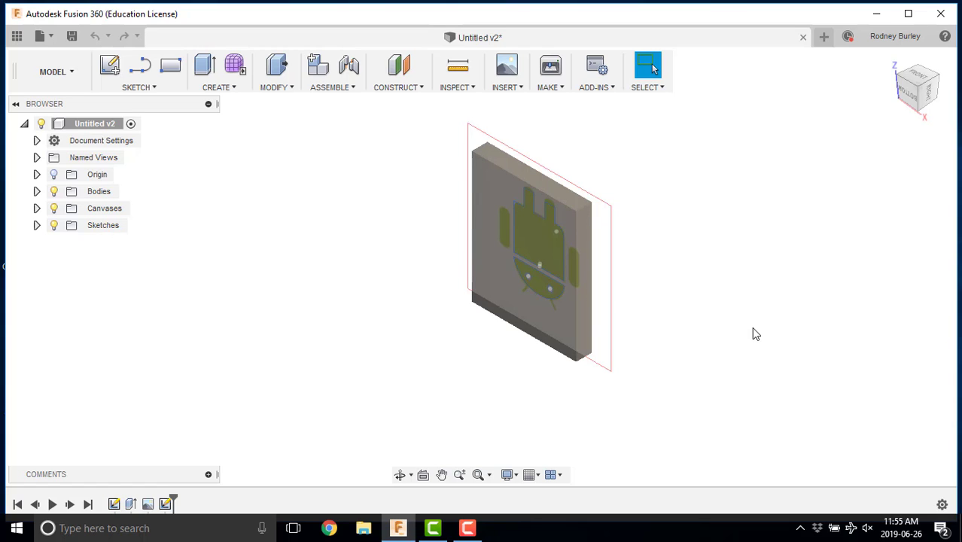
pyautogui.scroll(-1, 734, 324)
pyautogui.moveTo(730, 322); pyautogui.dragTo(667, 308, button='middle')
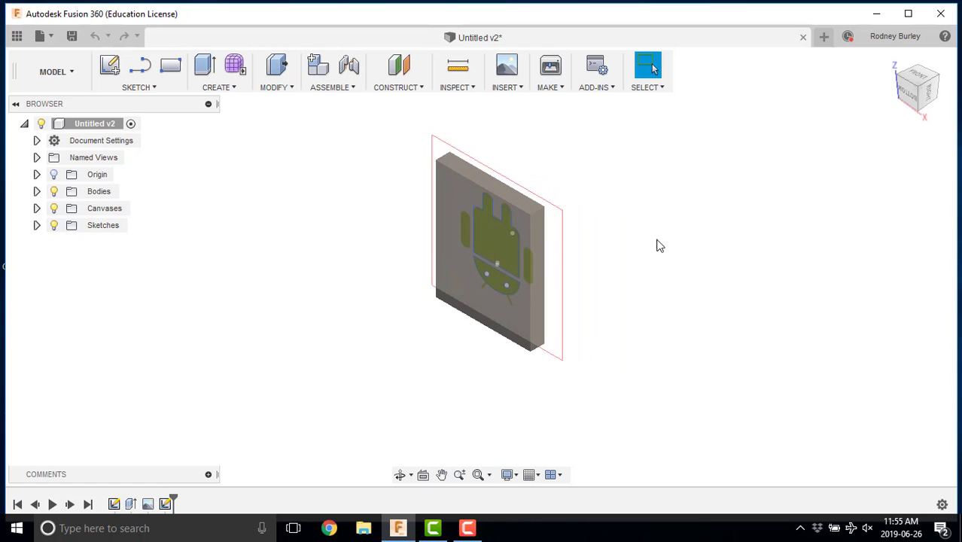
# Start Move/Copy with Move Object set to Bodies and select the block.
pyautogui.rightClick(676, 238)
pyautogui.click(652, 255)
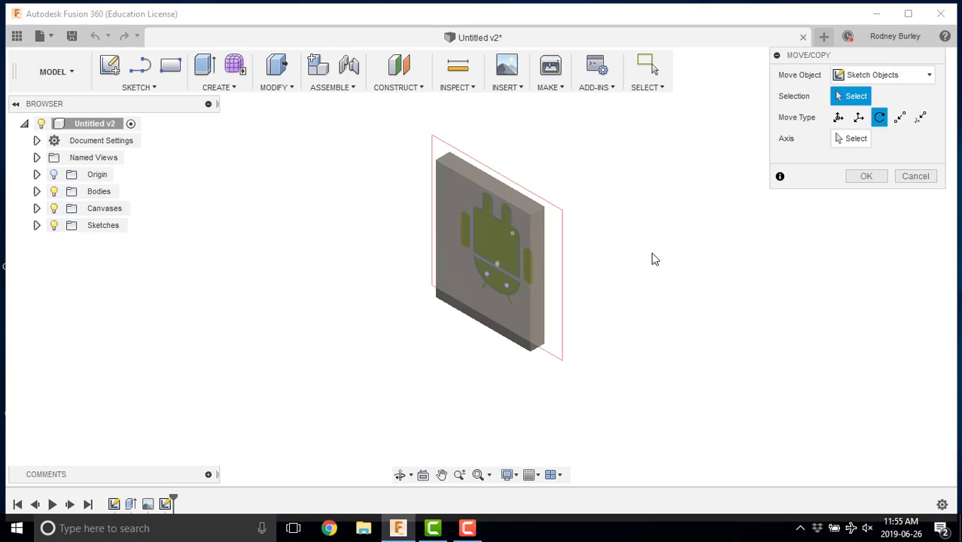
pyautogui.click(873, 75)
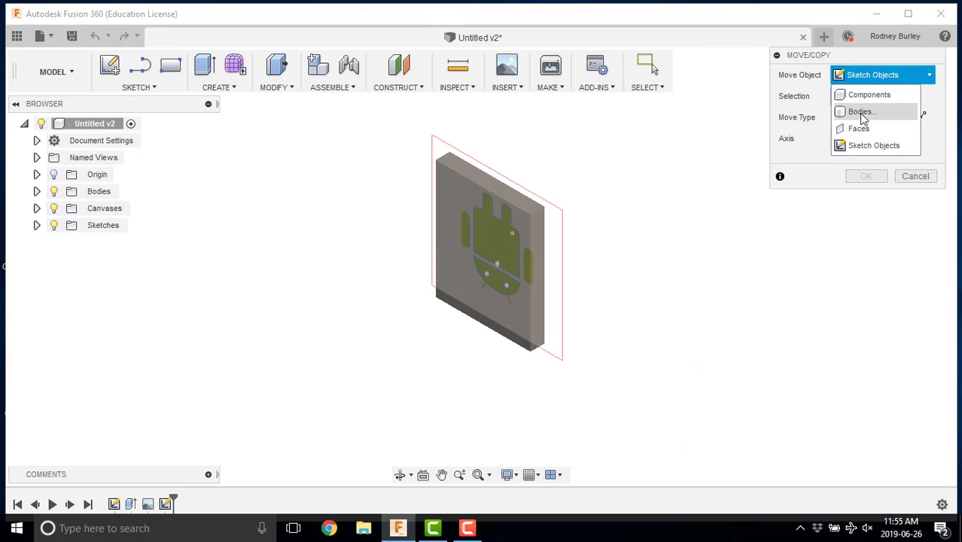
pyautogui.click(856, 112)
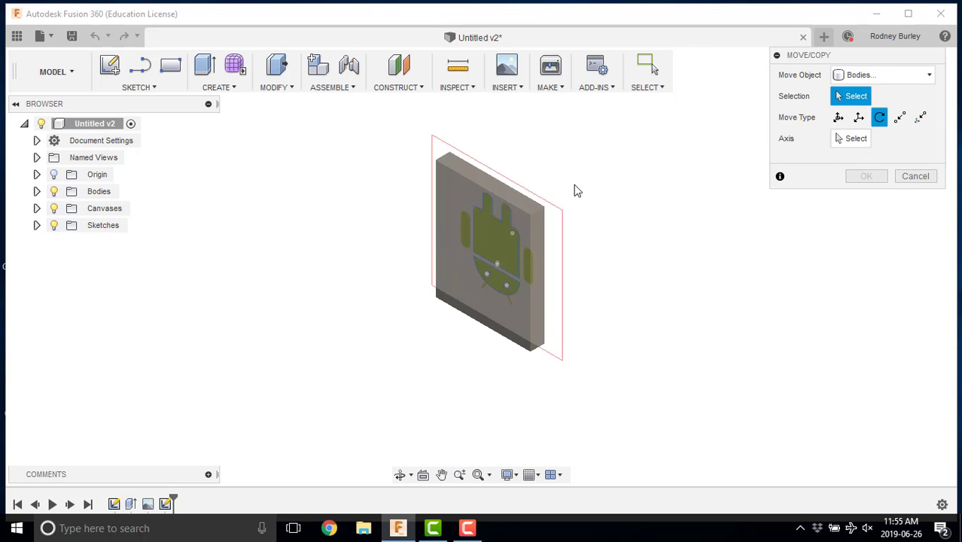
pyautogui.click(482, 196)
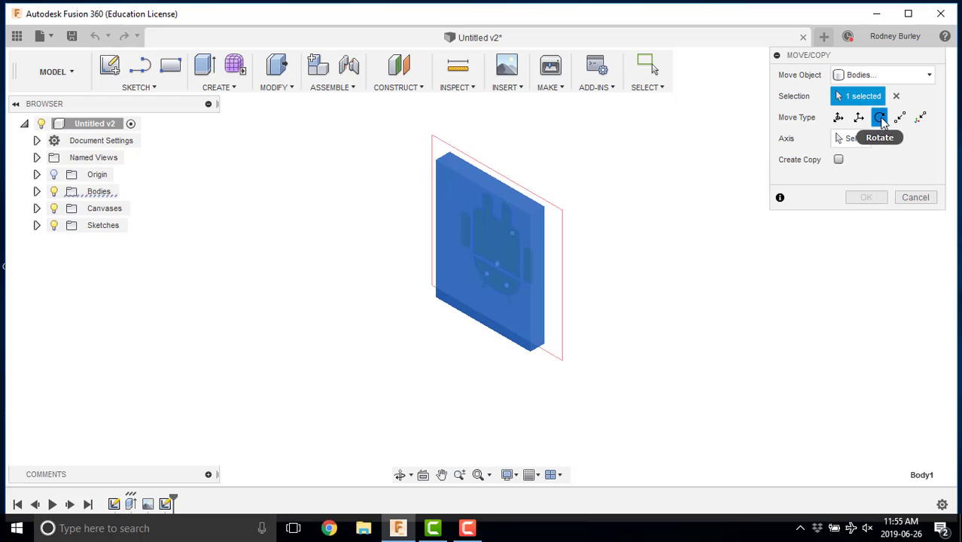
# Rotate the block -90 degrees about its bottom edge and confirm.
pyautogui.click(858, 139)
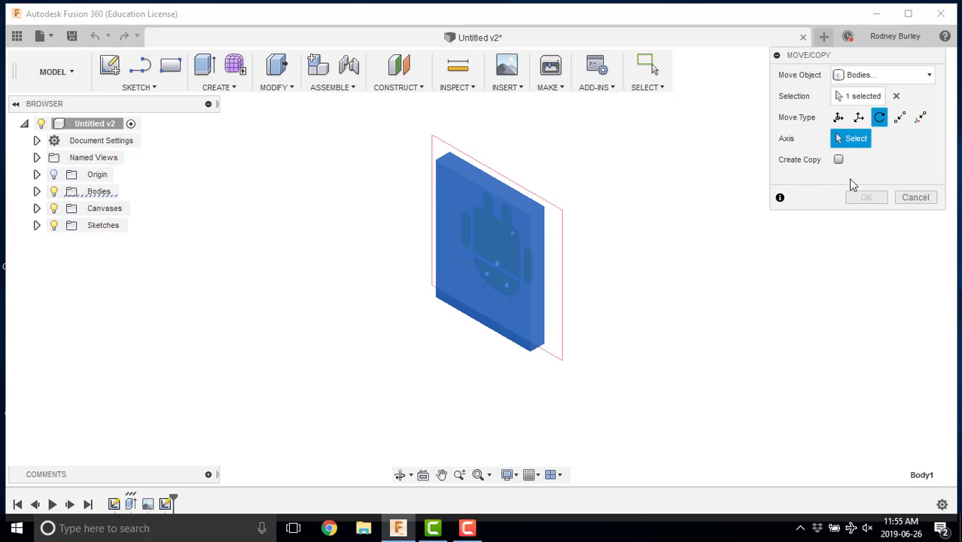
pyautogui.scroll(2, 520, 320)
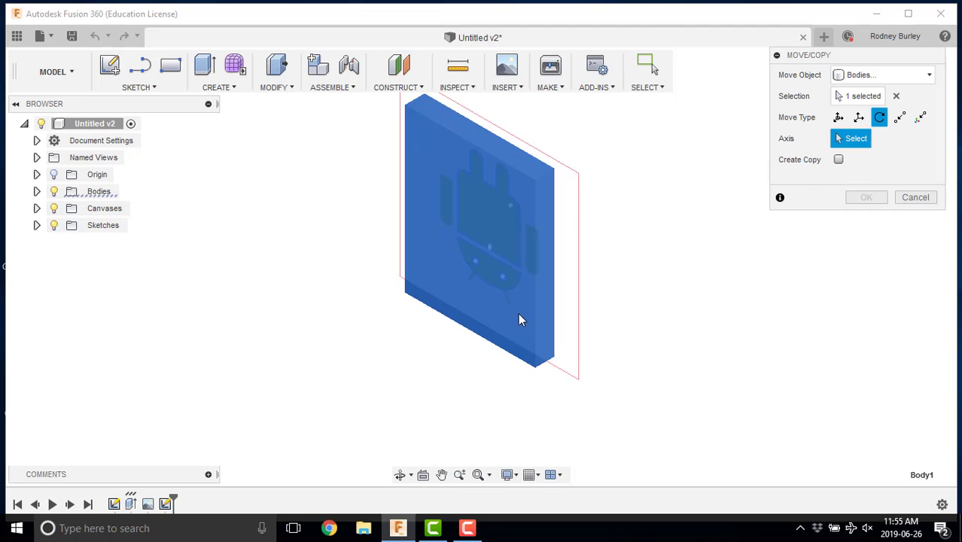
pyautogui.scroll(2, 519, 320)
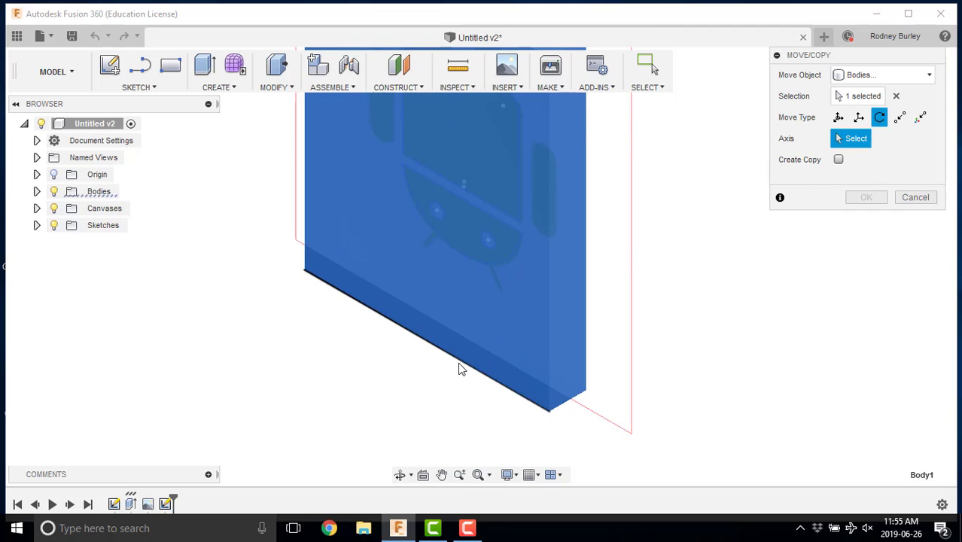
pyautogui.click(496, 344)
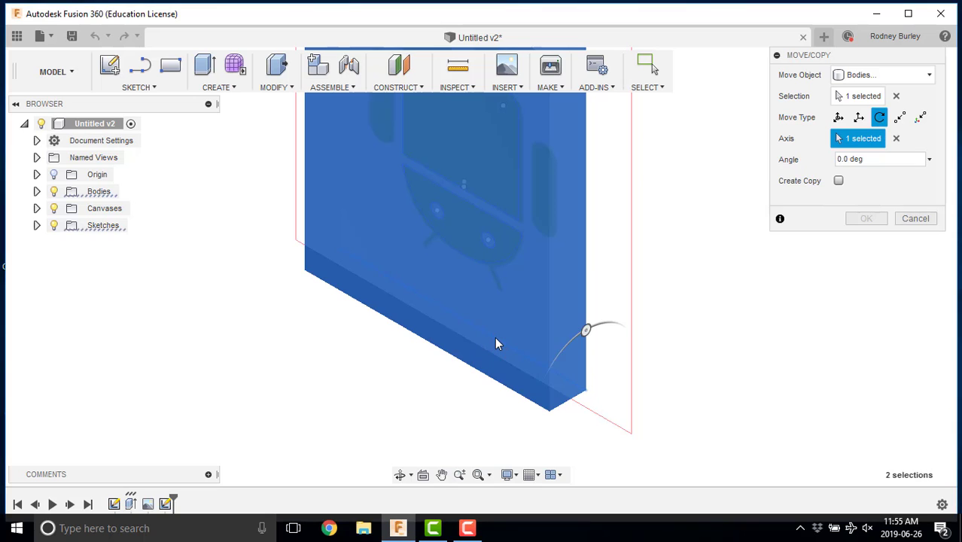
pyautogui.moveTo(585, 331); pyautogui.dragTo(532, 423)
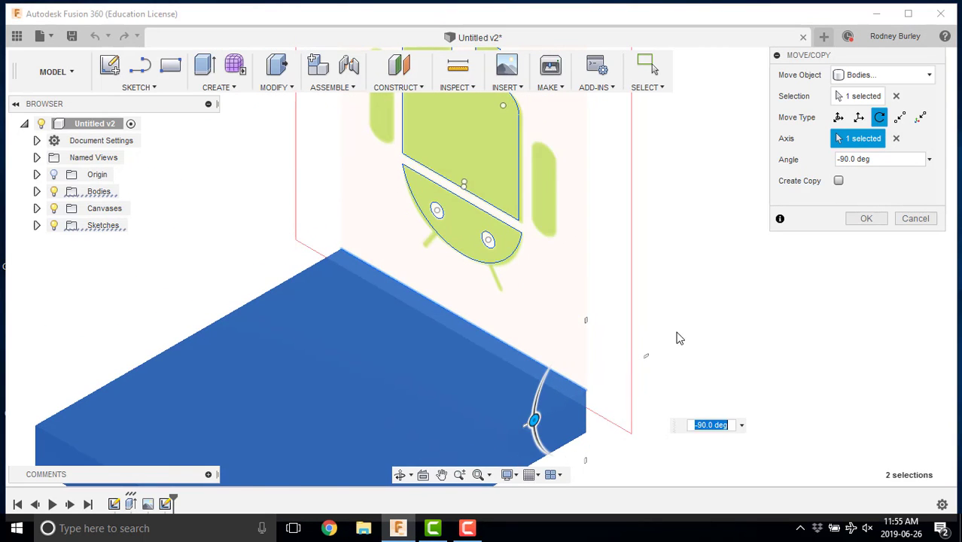
pyautogui.scroll(-3, 727, 292)
pyautogui.click(866, 219)
pyautogui.moveTo(766, 308); pyautogui.dragTo(715, 307, button='middle')
pyautogui.scroll(-2, 714, 307)
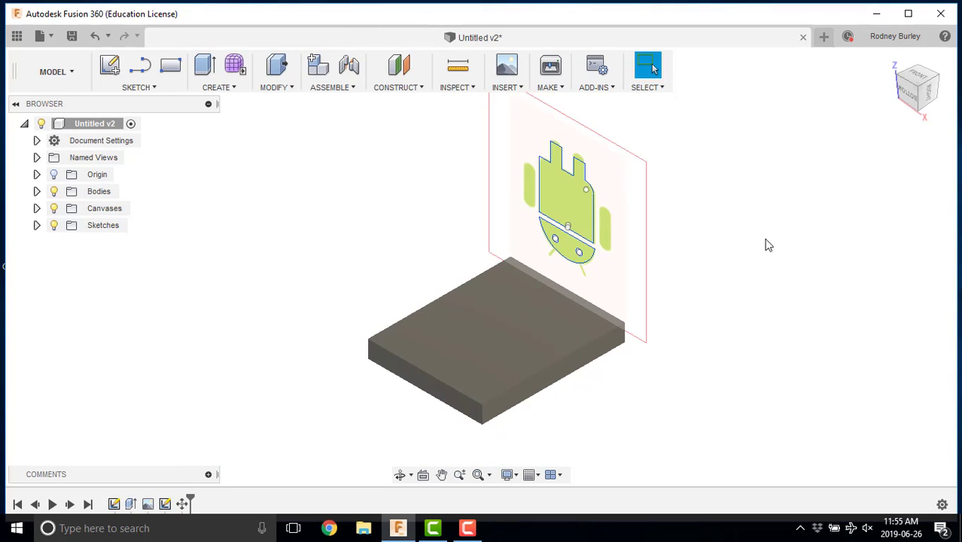
pyautogui.moveTo(759, 133); pyautogui.dragTo(607, 262)
# After cancelling a stray Press Pull, select the Android sketch as Sketch Objects in Move/Copy.
pyautogui.rightClick(728, 235)
pyautogui.click(762, 213)
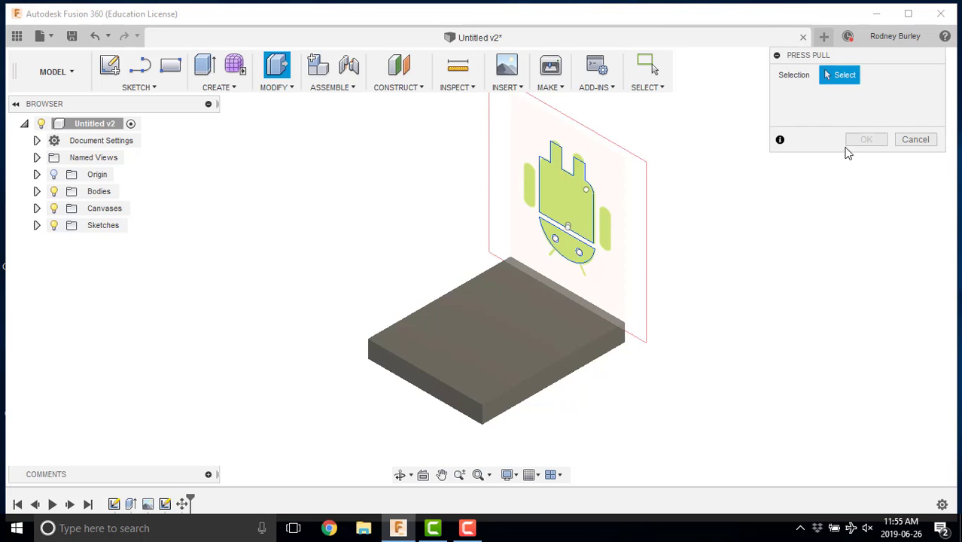
pyautogui.click(909, 134)
pyautogui.rightClick(795, 184)
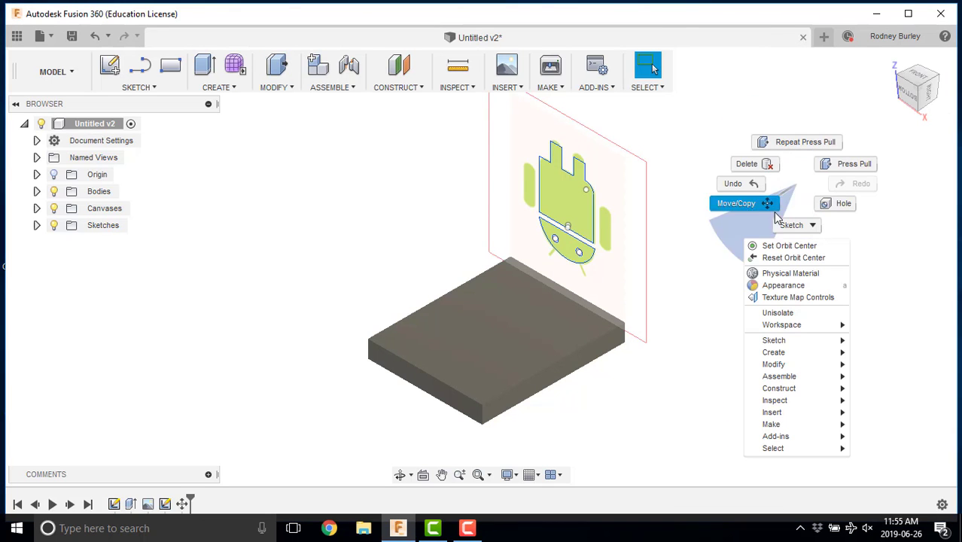
pyautogui.click(768, 211)
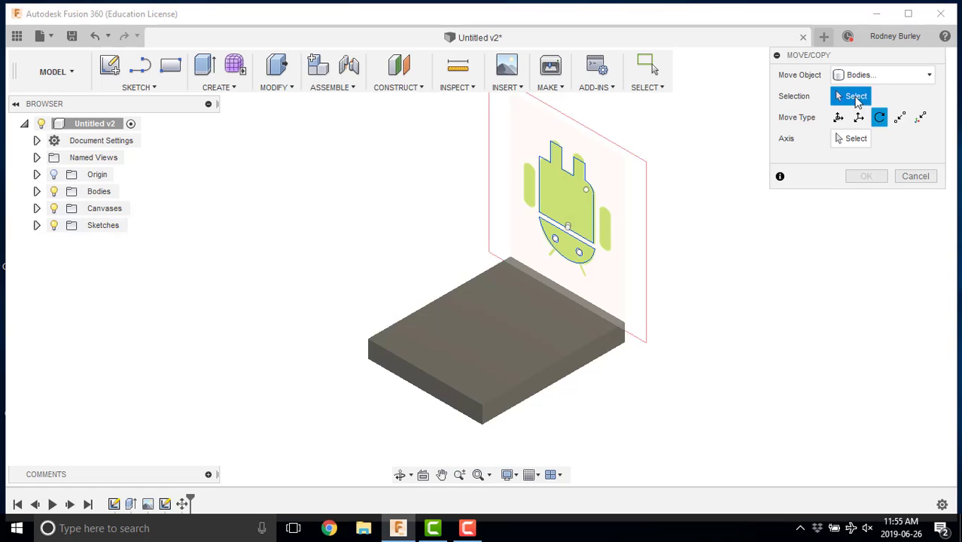
pyautogui.click(870, 75)
pyautogui.click(869, 145)
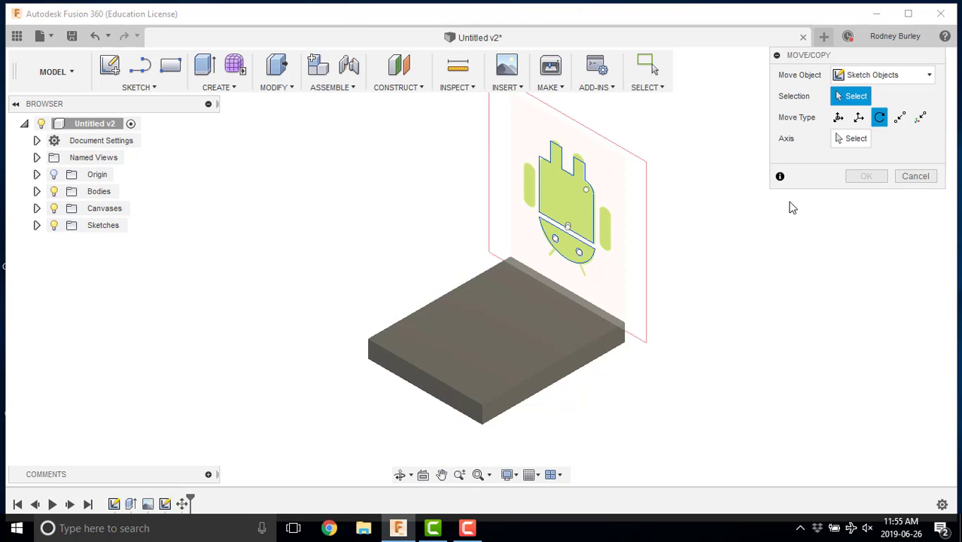
pyautogui.click(482, 289)
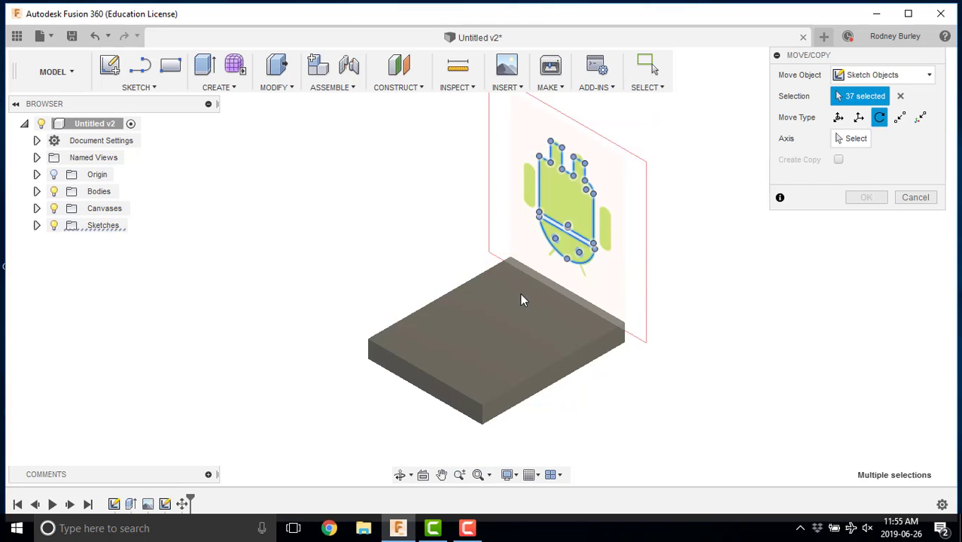
# Rotate the sketch -90 degrees about the plate's top back edge onto its top face.
pyautogui.click(858, 141)
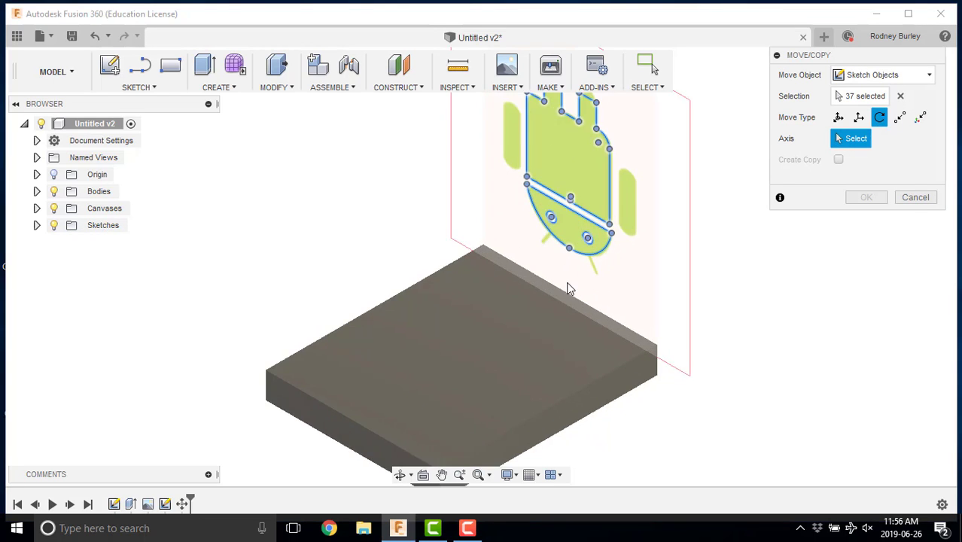
pyautogui.scroll(3, 560, 292)
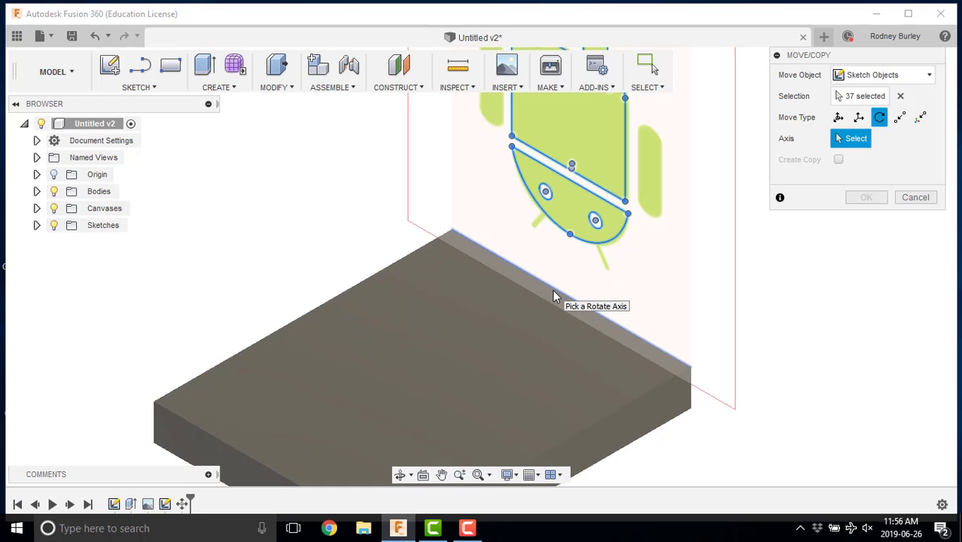
pyautogui.click(553, 289)
pyautogui.scroll(-2, 731, 271)
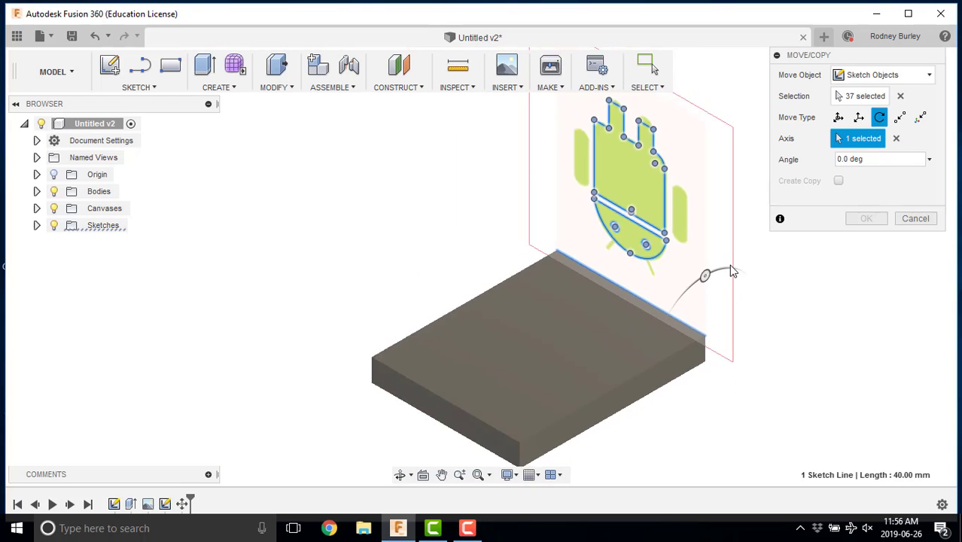
pyautogui.scroll(-1, 732, 271)
pyautogui.moveTo(707, 265)
pyautogui.mouseDown()
pyautogui.moveTo(666, 301)
pyautogui.moveTo(637, 373)
pyautogui.mouseUp()
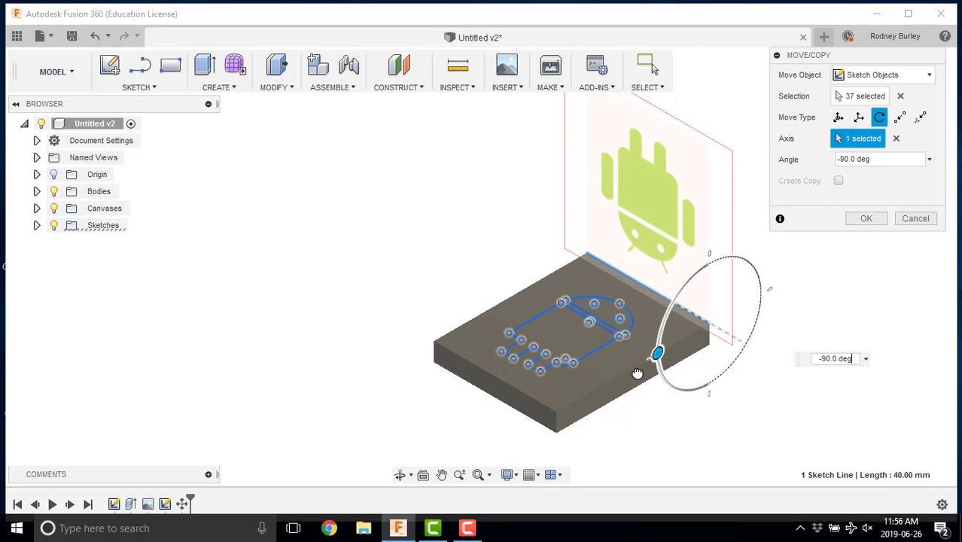
pyautogui.click(866, 219)
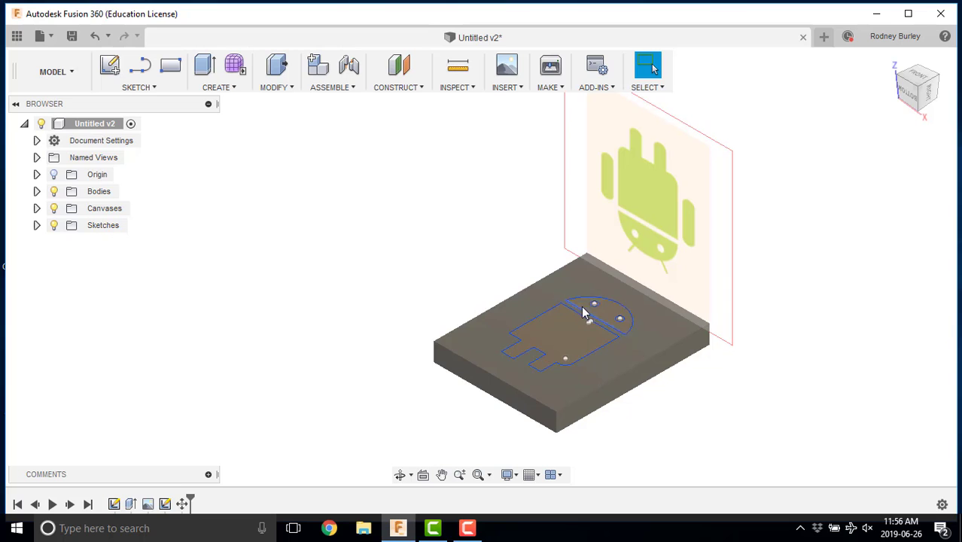
# Suppress the Android reference image's canvas feature from the timeline.
pyautogui.click(606, 275)
pyautogui.click(538, 124)
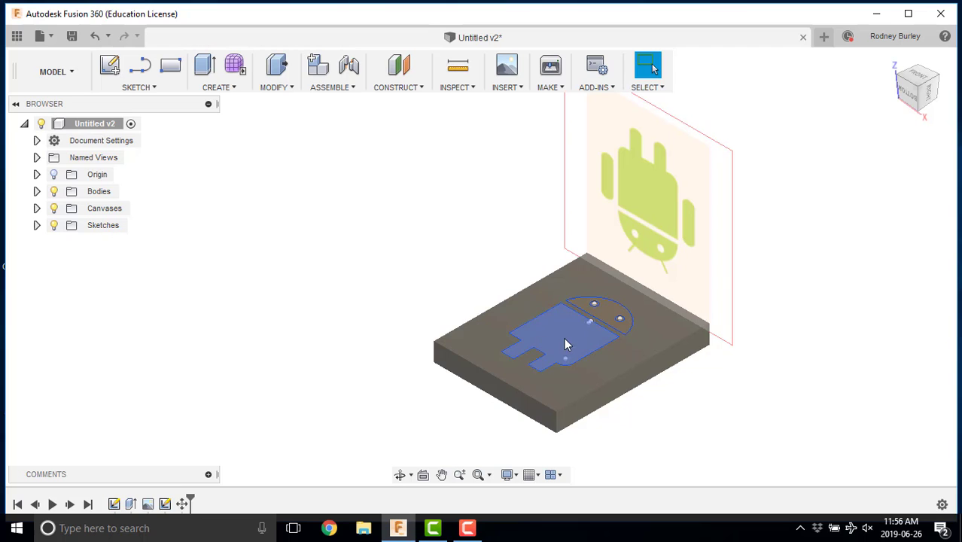
pyautogui.scroll(-3, 487, 300)
pyautogui.moveTo(462, 272); pyautogui.dragTo(429, 264, button='middle')
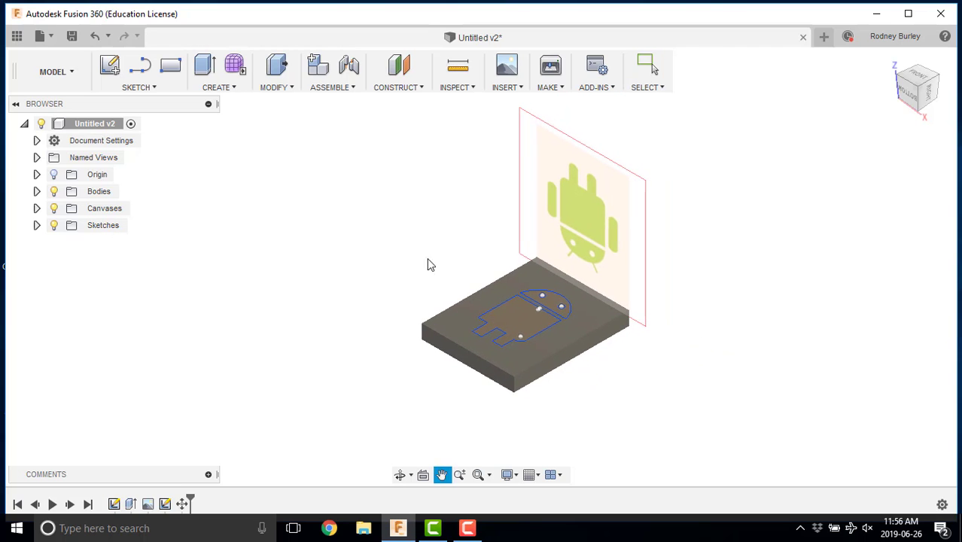
pyautogui.click(147, 503)
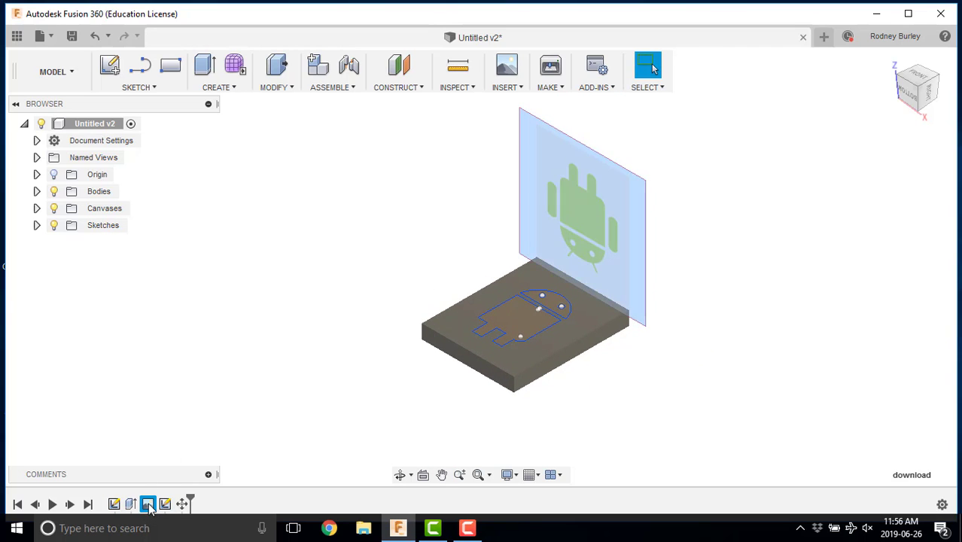
pyautogui.rightClick(151, 508)
pyautogui.click(192, 457)
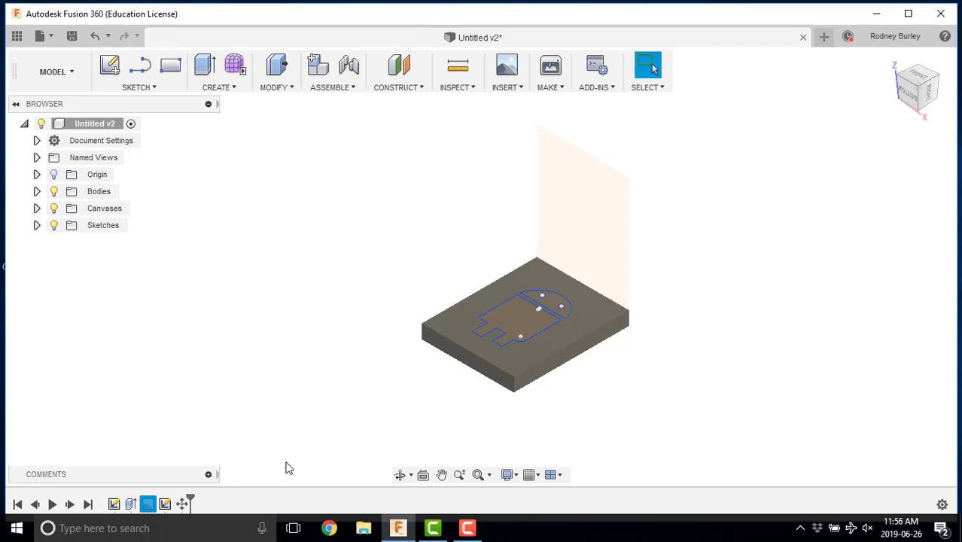
# Switch to the FRONT view and centre the flattened logo sketch.
pyautogui.click(921, 81)
pyautogui.scroll(-3, 570, 304)
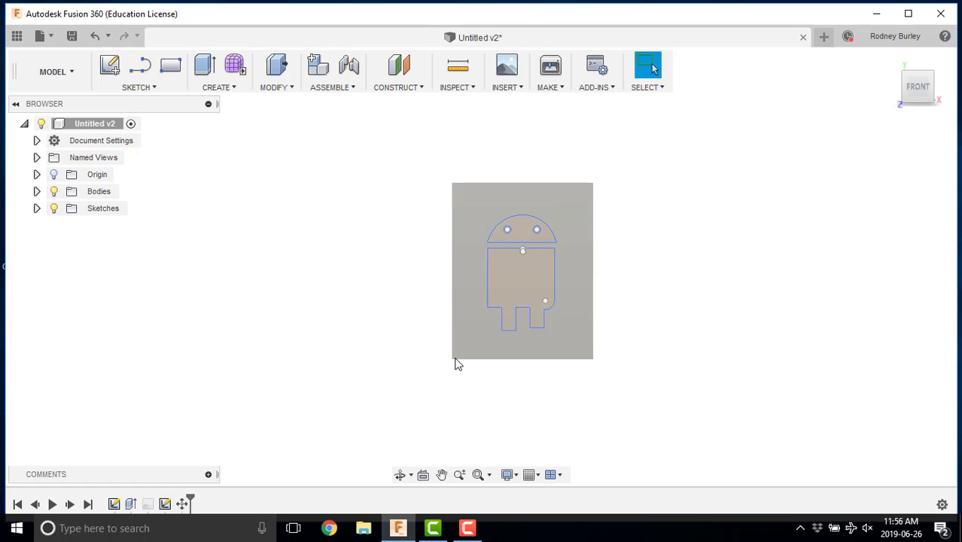
pyautogui.scroll(1, 547, 262)
pyautogui.scroll(-1, 557, 260)
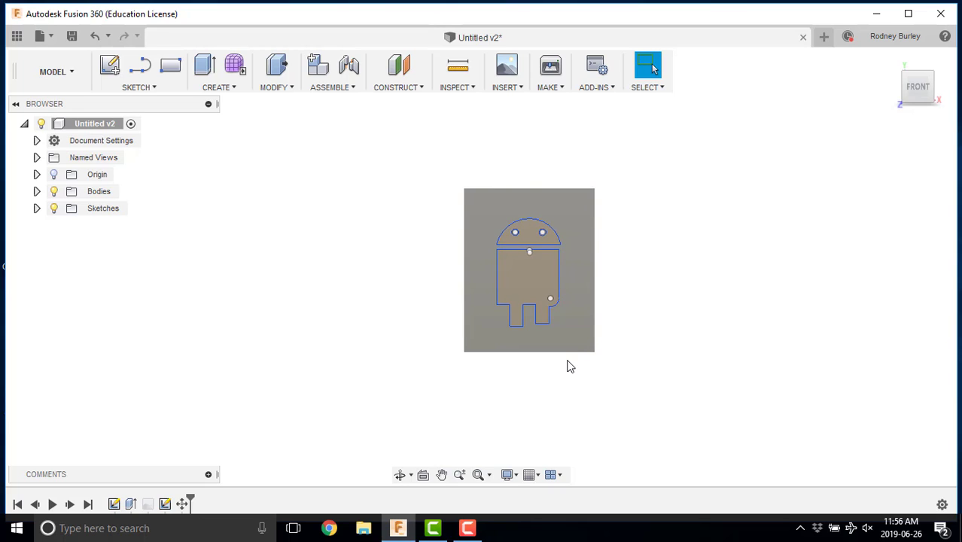
pyautogui.scroll(3, 579, 195)
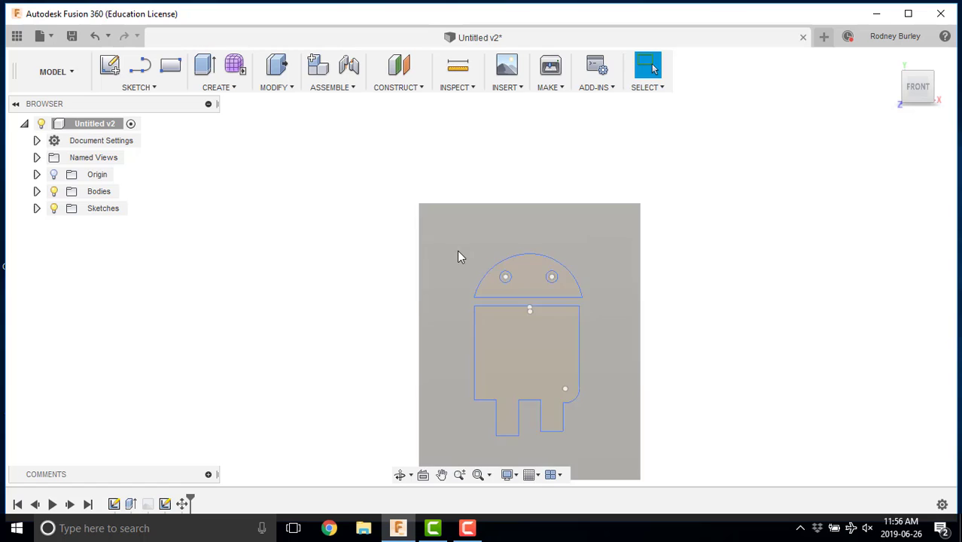
pyautogui.moveTo(408, 274); pyautogui.dragTo(411, 189, button='middle')
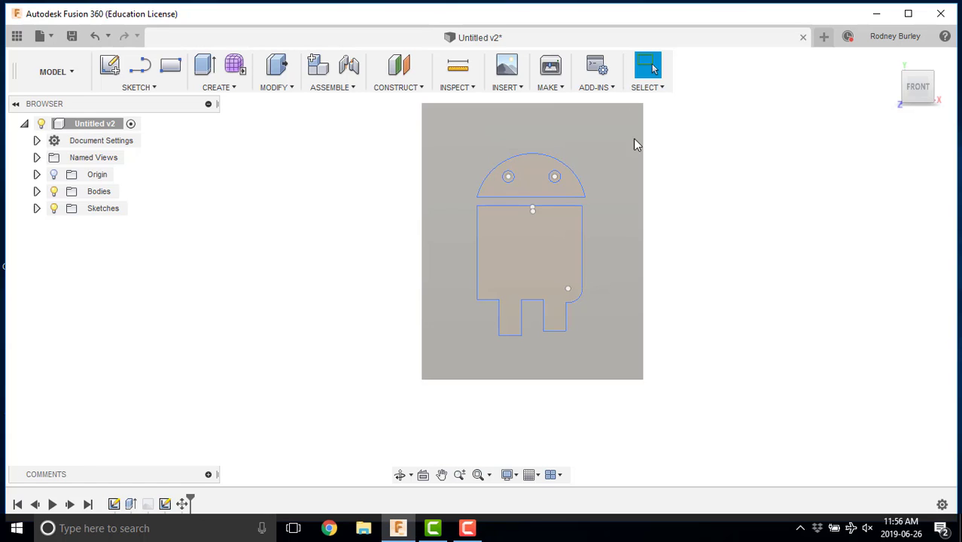
pyautogui.click(458, 67)
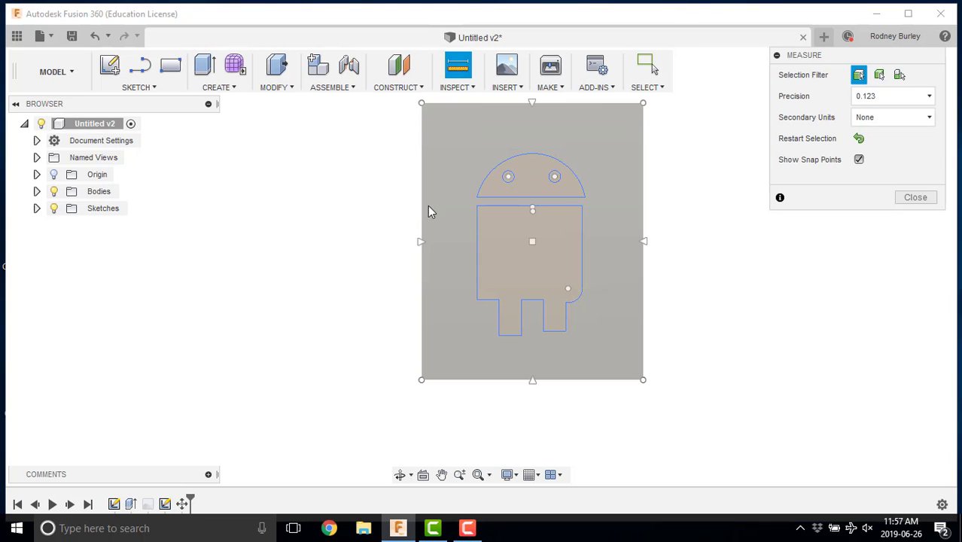
pyautogui.click(424, 337)
pyautogui.click(499, 335)
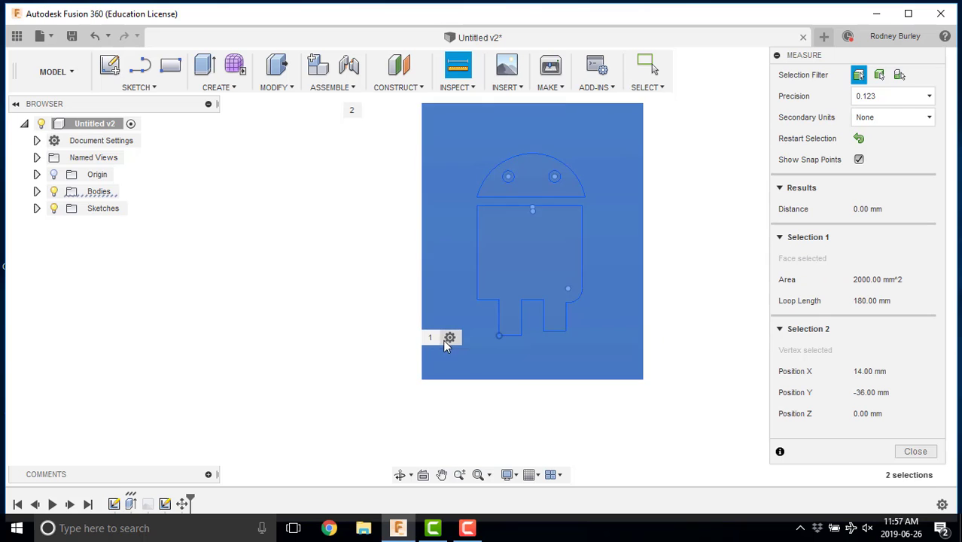
pyautogui.scroll(3, 489, 329)
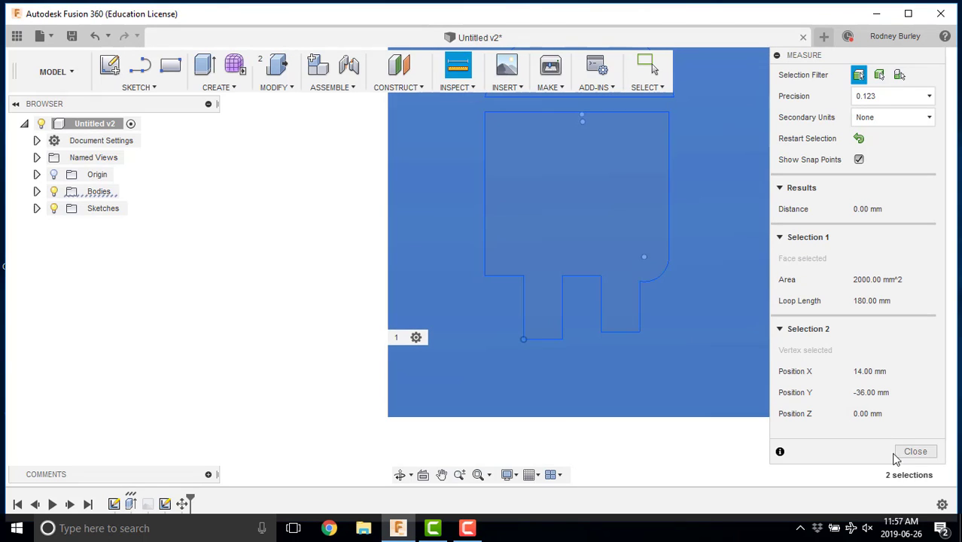
pyautogui.click(914, 452)
pyautogui.press('Escape')
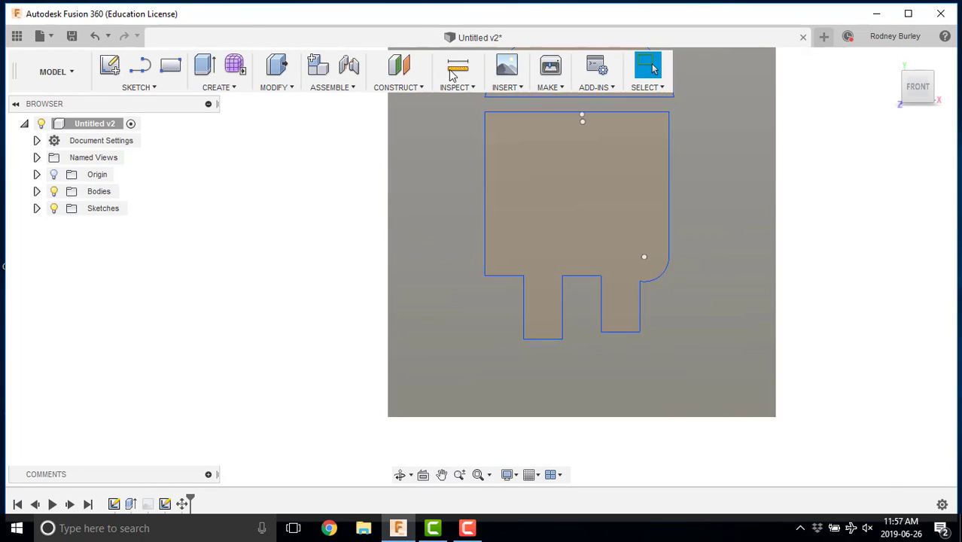
pyautogui.click(449, 70)
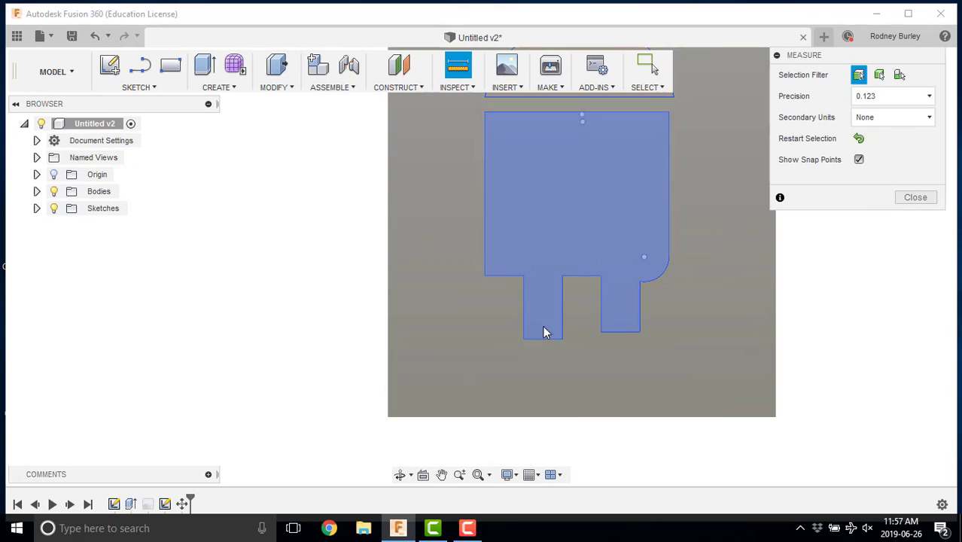
pyautogui.click(524, 339)
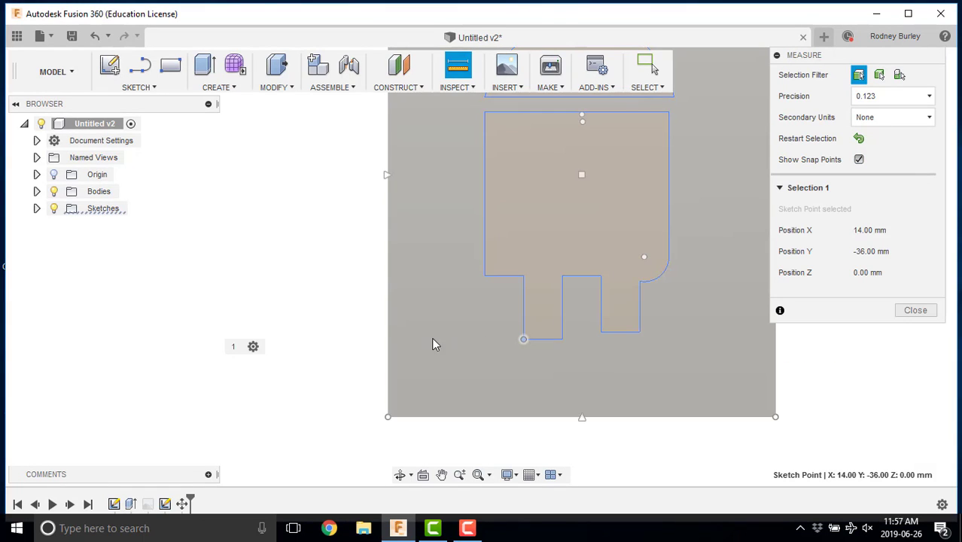
pyautogui.click(386, 345)
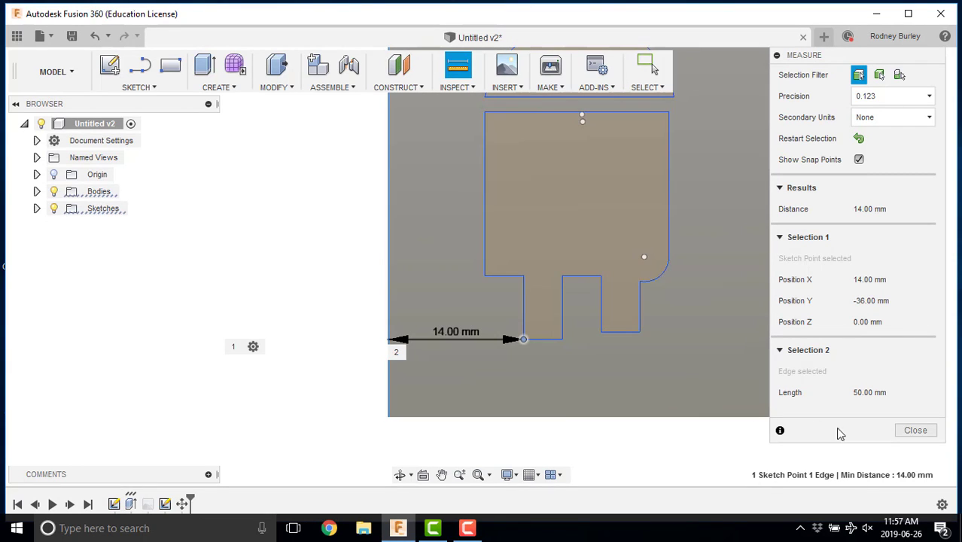
pyautogui.click(914, 429)
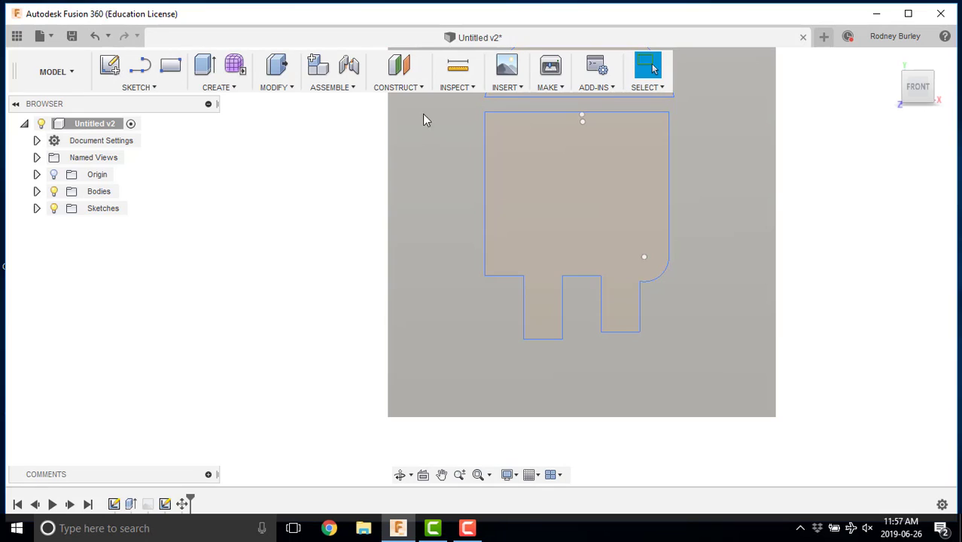
pyautogui.press('i')
pyautogui.click(523, 339)
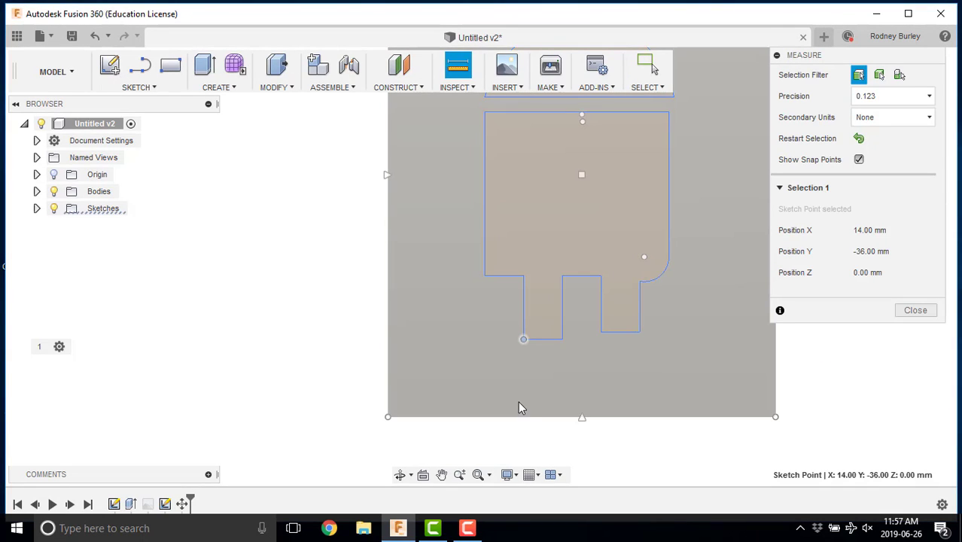
pyautogui.click(524, 418)
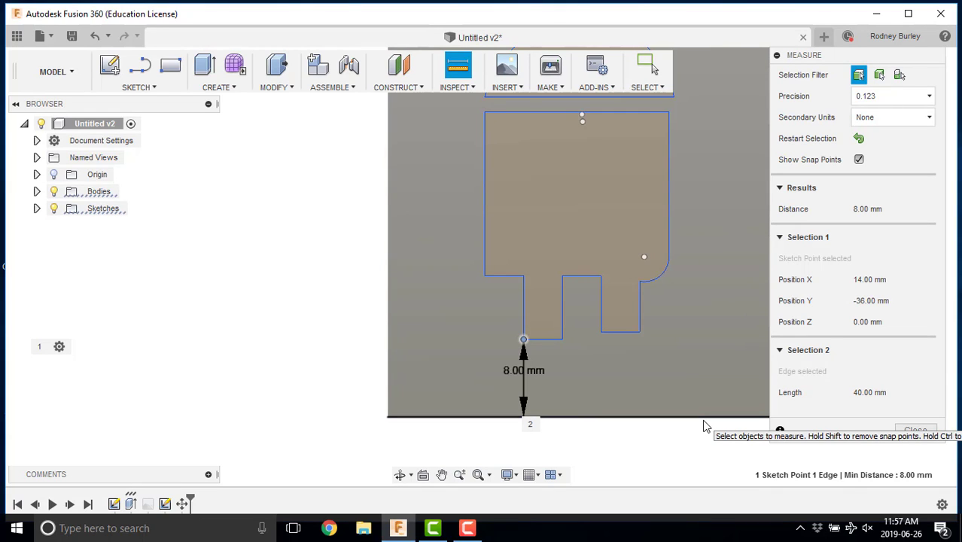
pyautogui.scroll(-4, 564, 301)
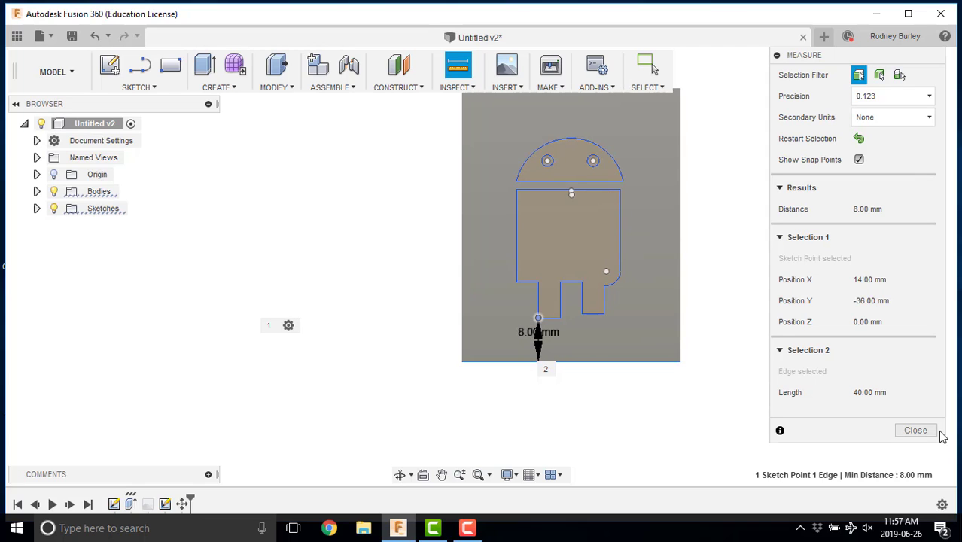
pyautogui.click(915, 430)
pyautogui.scroll(-2, 530, 355)
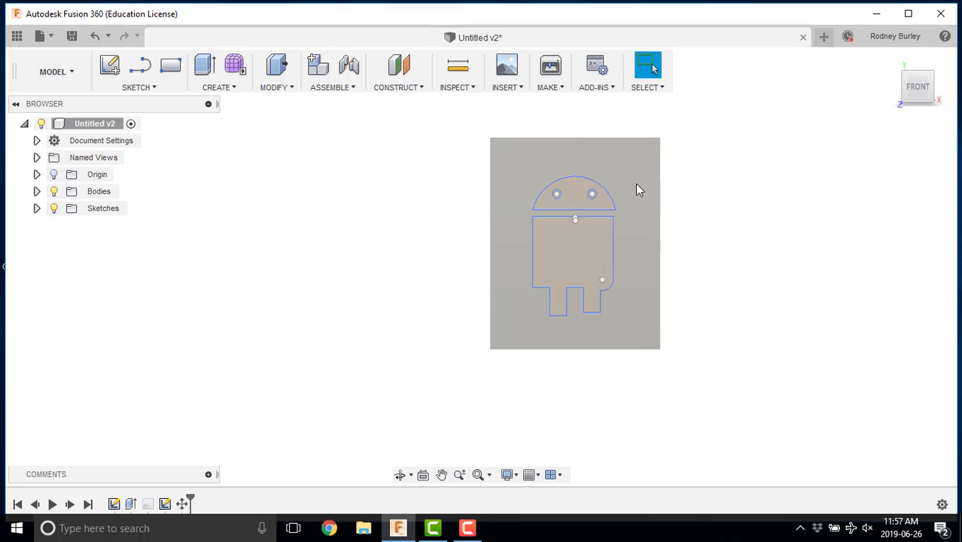
pyautogui.rightClick(781, 169)
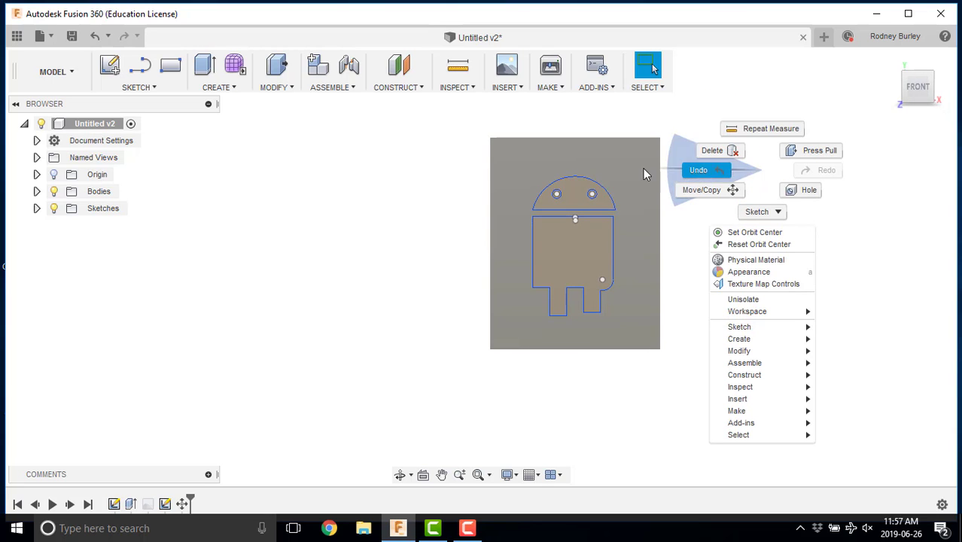
# Move the block by its bottom-left corner to Position Y 0 with Point to Position.
pyautogui.click(701, 189)
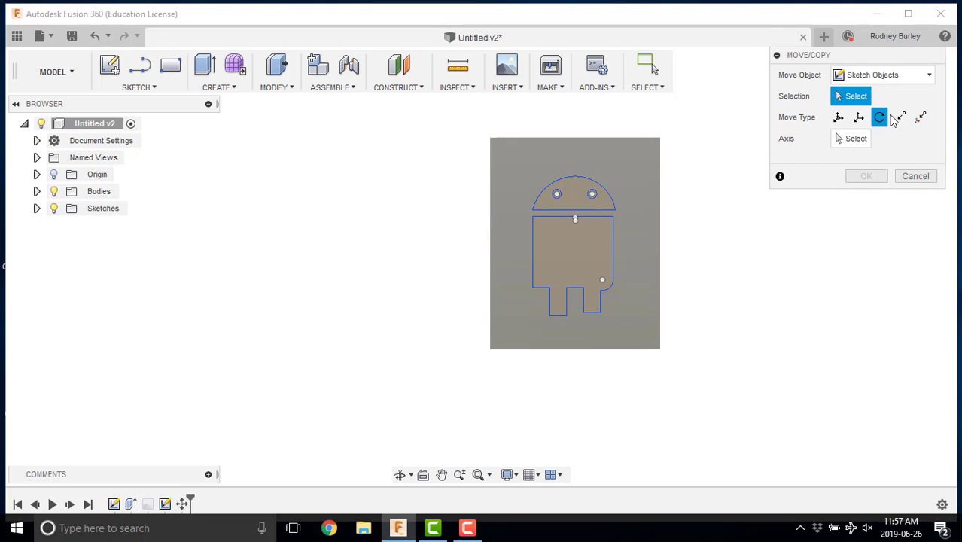
pyautogui.click(891, 76)
pyautogui.click(860, 113)
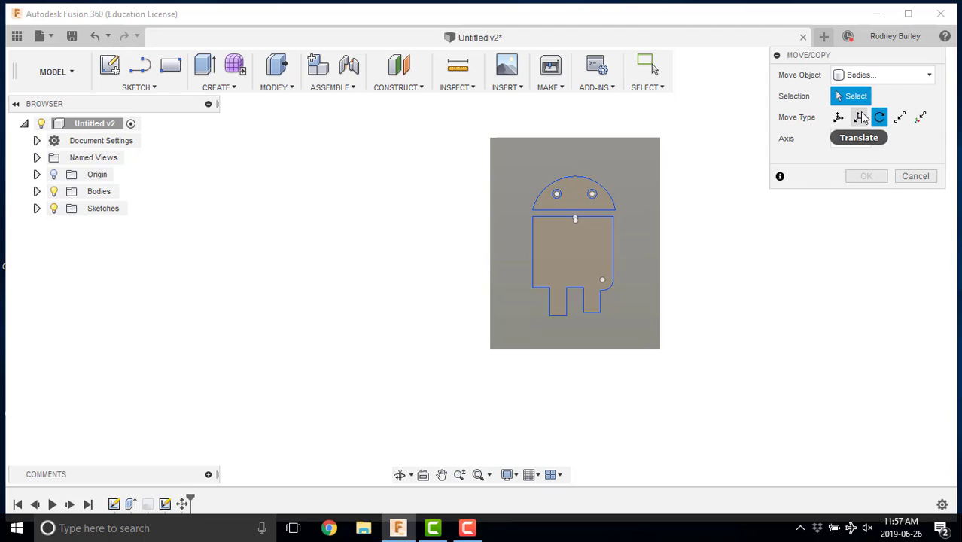
pyautogui.click(644, 181)
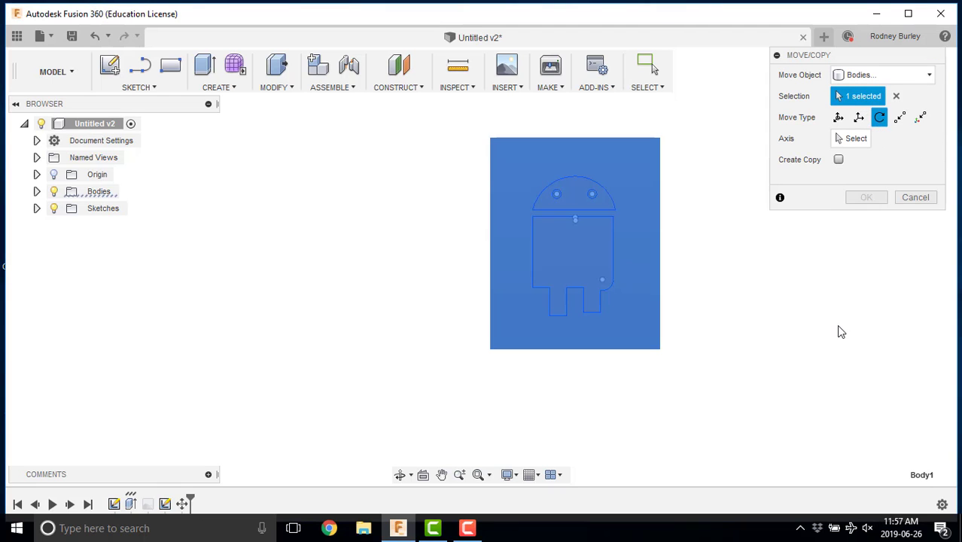
pyautogui.click(920, 118)
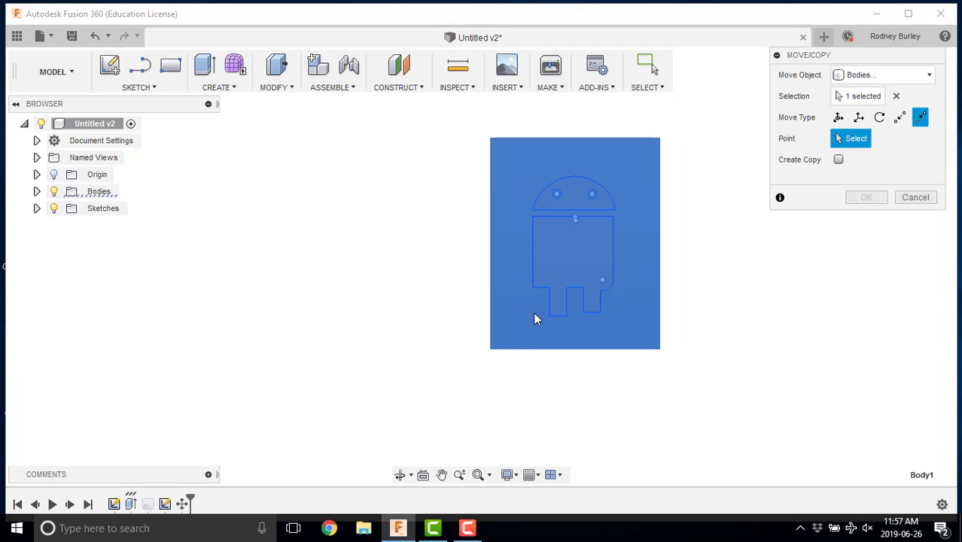
pyautogui.click(491, 348)
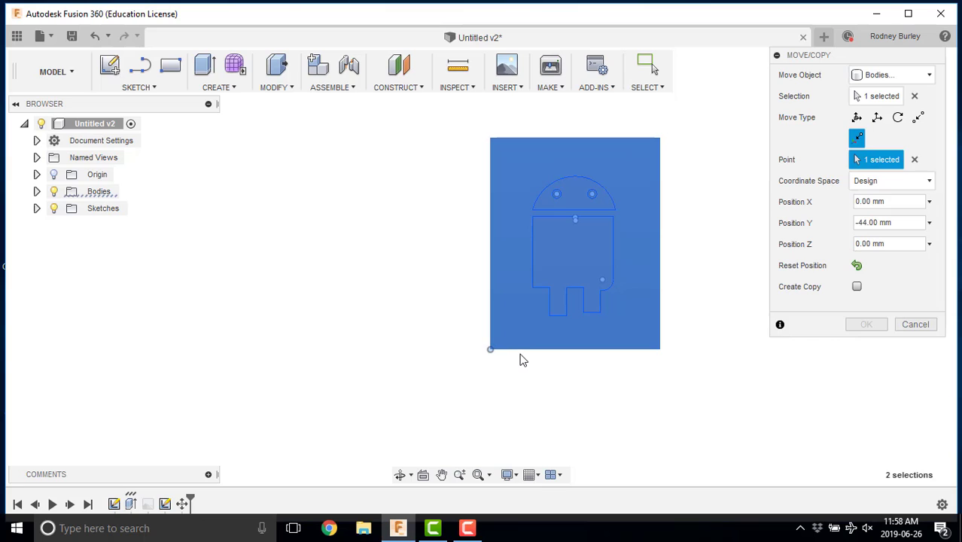
pyautogui.doubleClick(875, 222)
pyautogui.write('0')
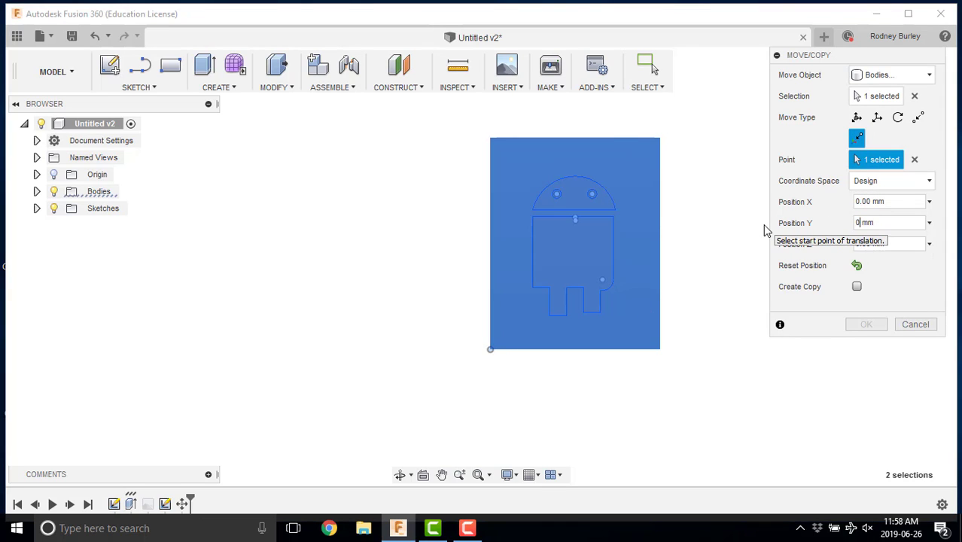
pyautogui.press('Return')
pyautogui.click(864, 324)
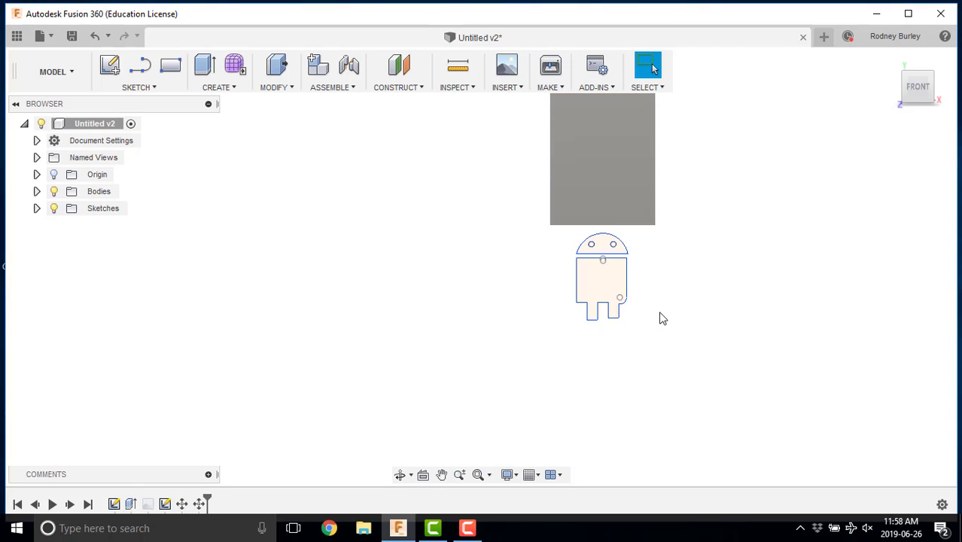
# Measure the block corner to confirm it sits at the origin, and re-centre the view.
pyautogui.press('i')
pyautogui.click(559, 234)
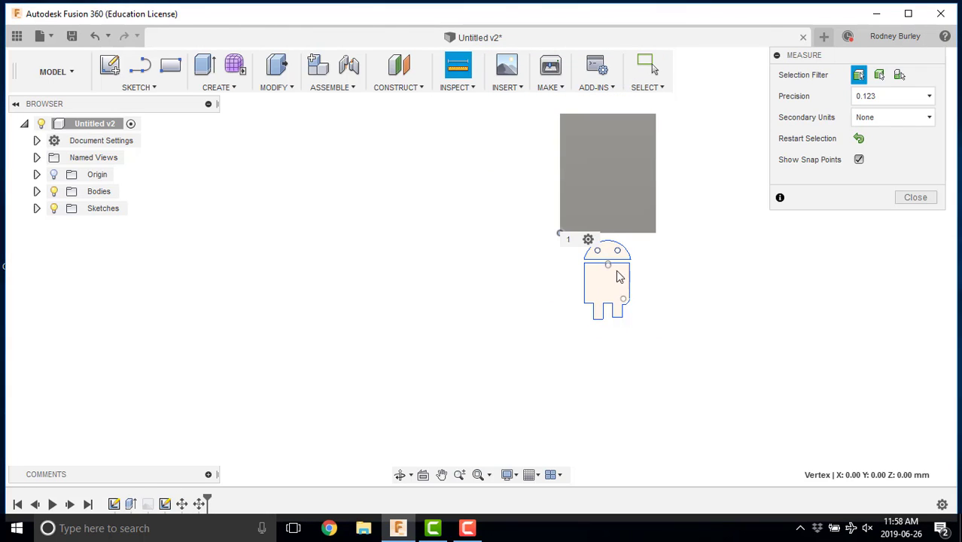
pyautogui.click(931, 312)
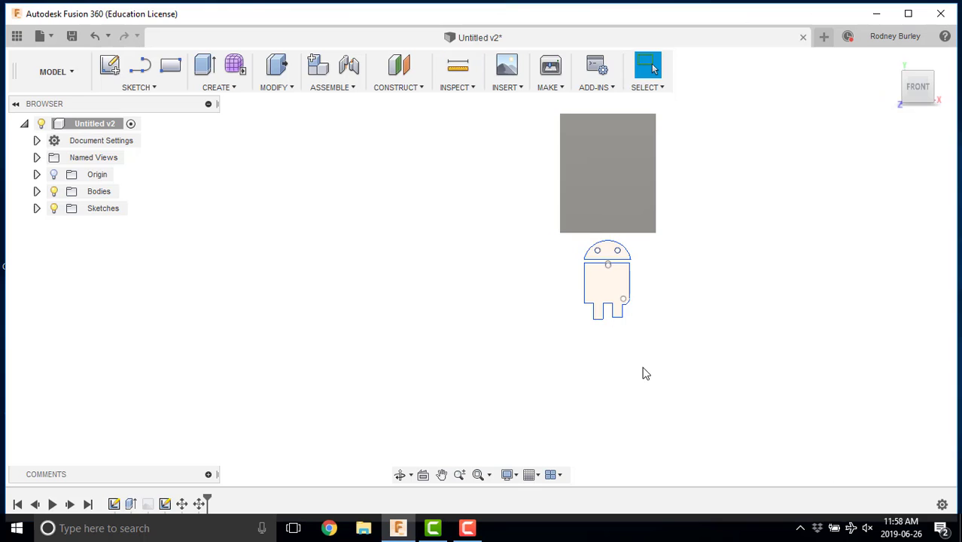
pyautogui.scroll(-2, 644, 361)
pyautogui.moveTo(644, 327)
pyautogui.mouseDown(button='middle')
pyautogui.moveTo(658, 337)
pyautogui.moveTo(584, 322)
pyautogui.mouseUp(button='middle')
pyautogui.scroll(3, 584, 323)
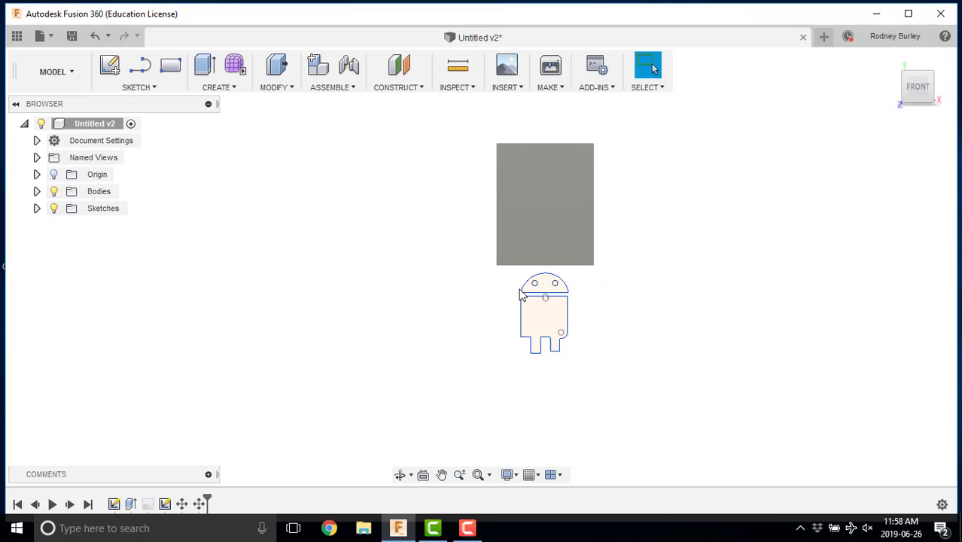
pyautogui.scroll(2, 736, 292)
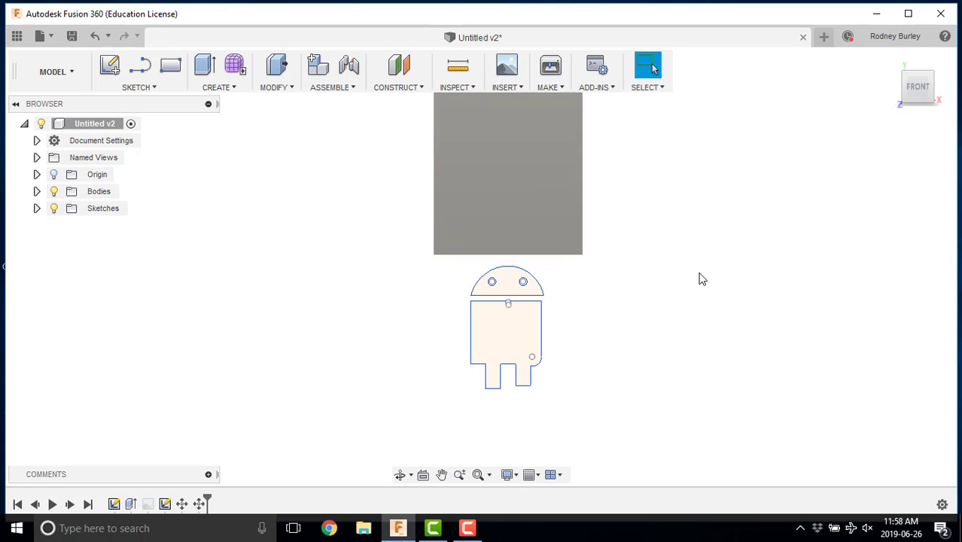
pyautogui.rightClick(675, 236)
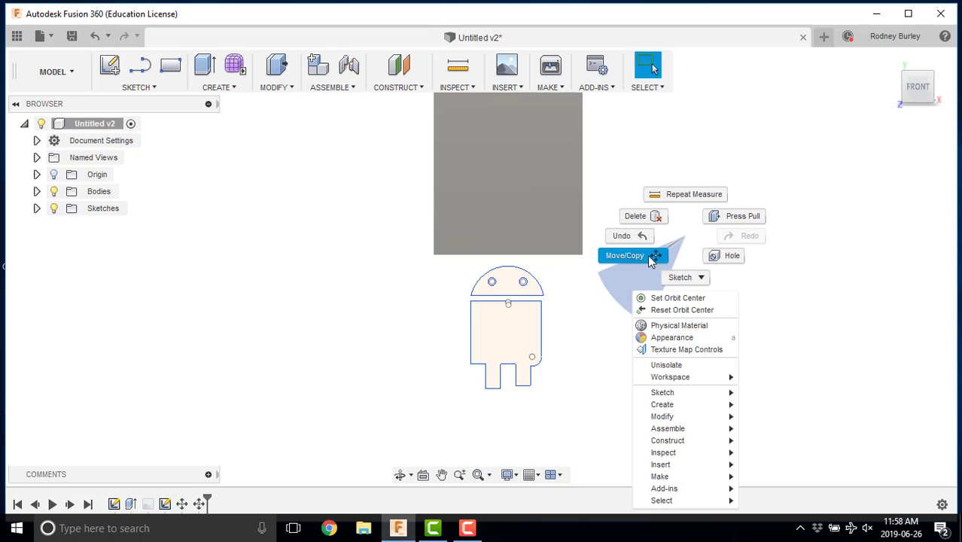
# Box-select the Android sketch's curves and points as Sketch Objects to move.
pyautogui.press('Escape')
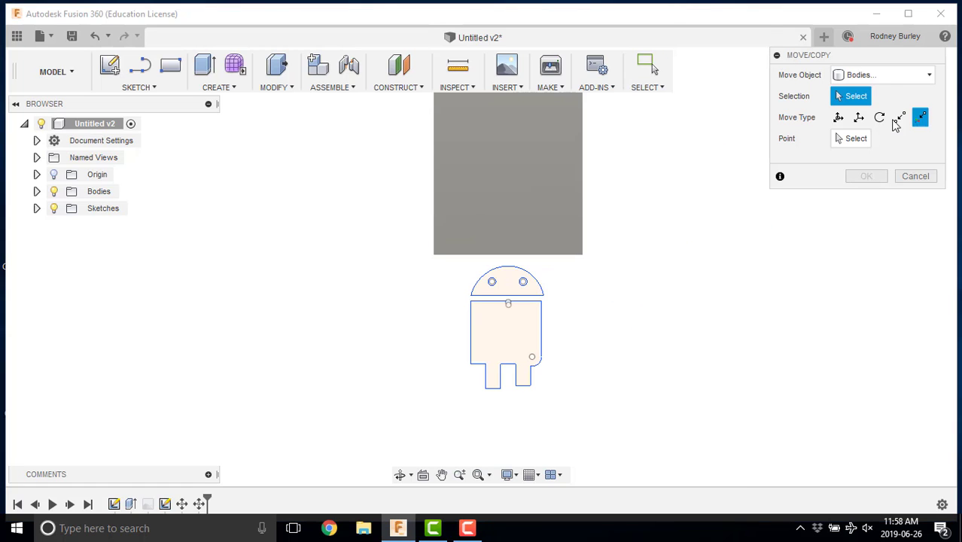
pyautogui.click(884, 76)
pyautogui.click(873, 148)
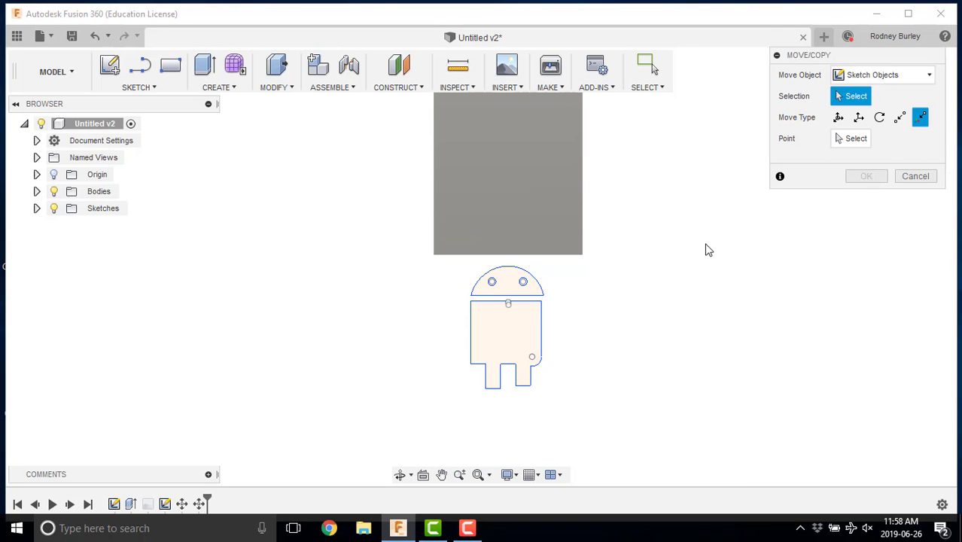
pyautogui.moveTo(685, 253)
pyautogui.mouseDown()
pyautogui.moveTo(524, 400)
pyautogui.moveTo(432, 444)
pyautogui.mouseUp()
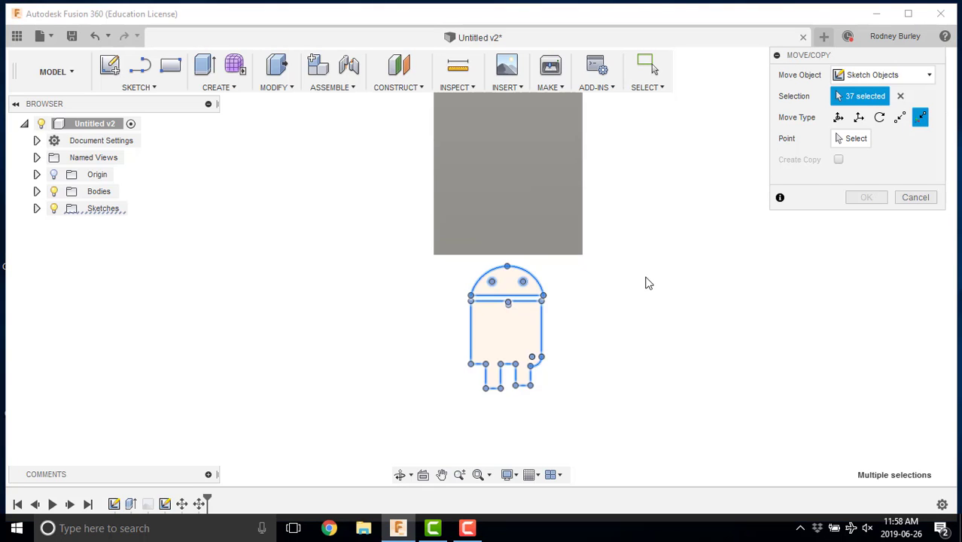
pyautogui.click(485, 391)
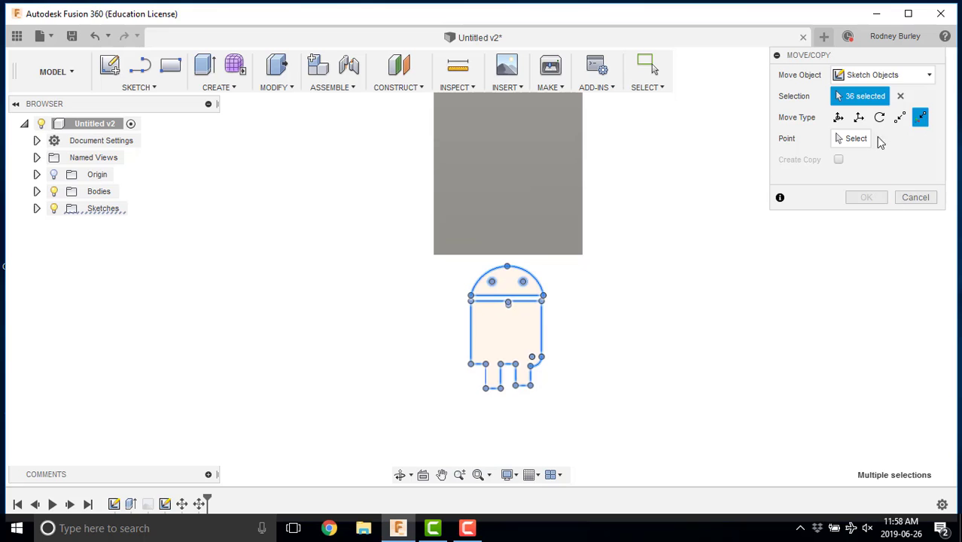
# Move the sketch's lower-left point to X 14 mm, Y 8 mm.
pyautogui.click(853, 138)
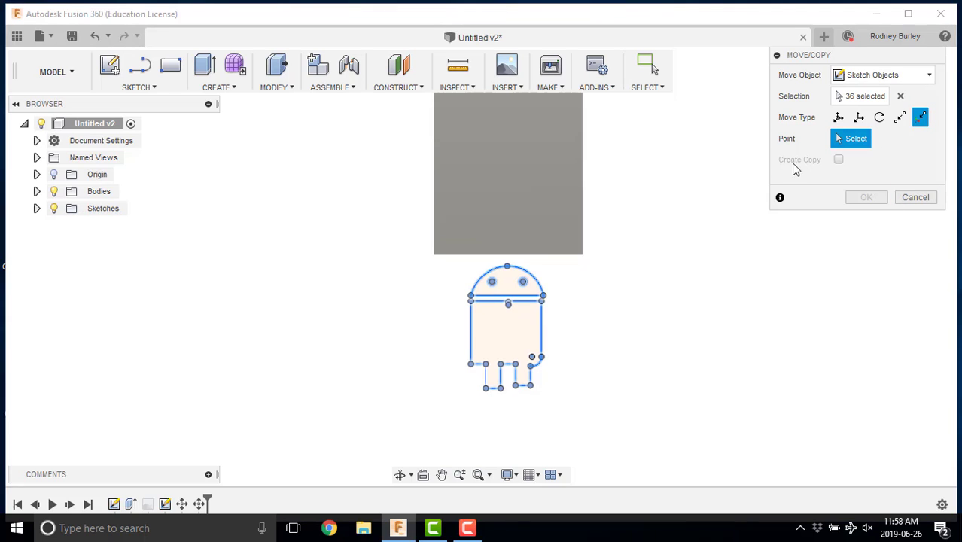
pyautogui.click(486, 388)
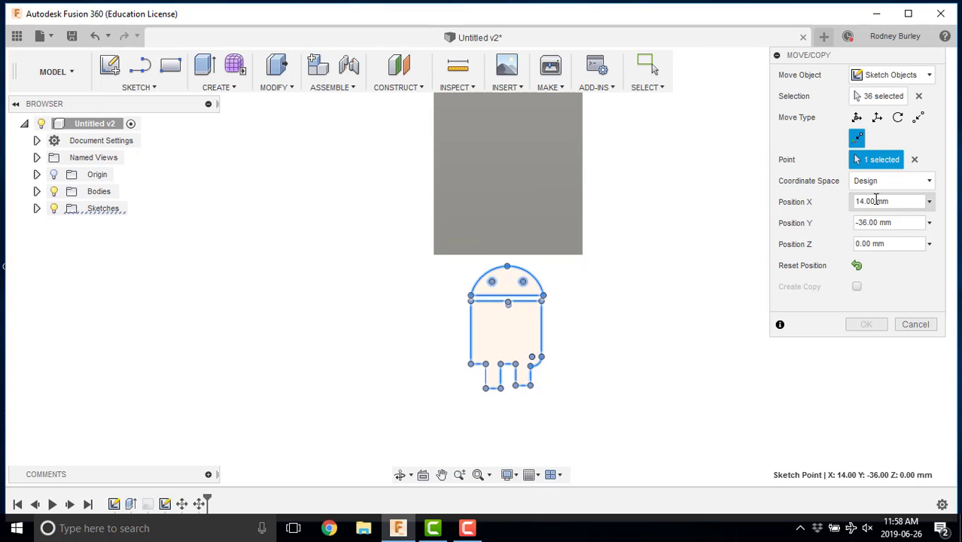
pyautogui.doubleClick(859, 201)
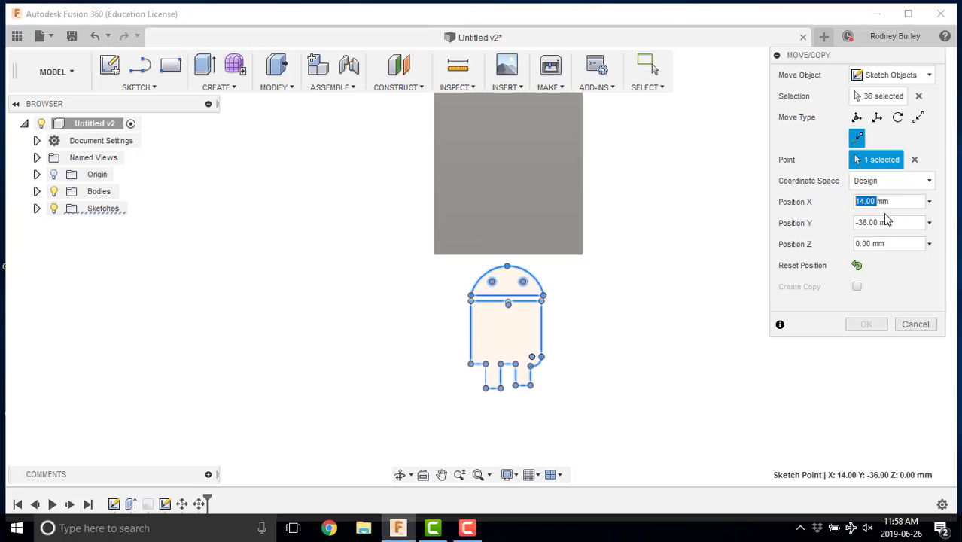
pyautogui.moveTo(879, 222); pyautogui.dragTo(810, 228)
pyautogui.write('8')
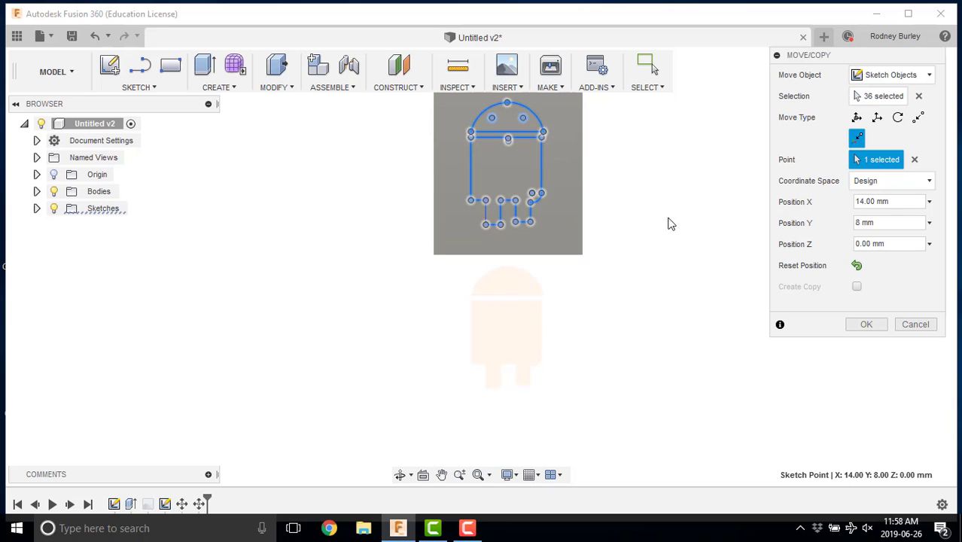
pyautogui.click(873, 325)
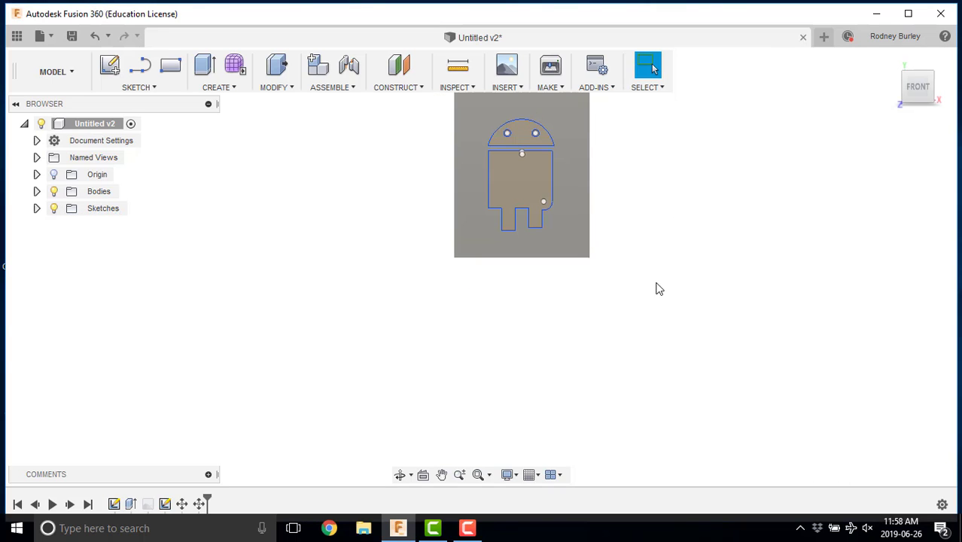
pyautogui.scroll(4, 671, 250)
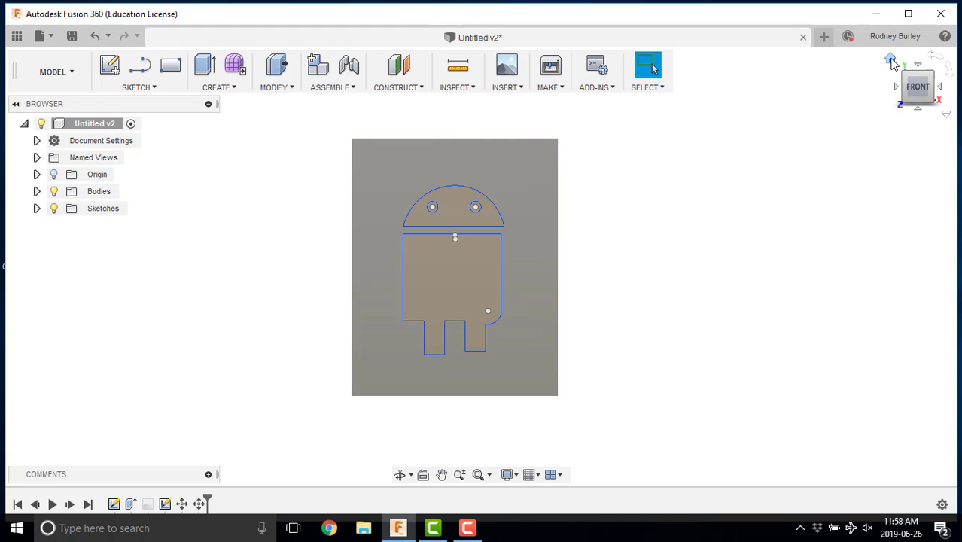
pyautogui.click(891, 60)
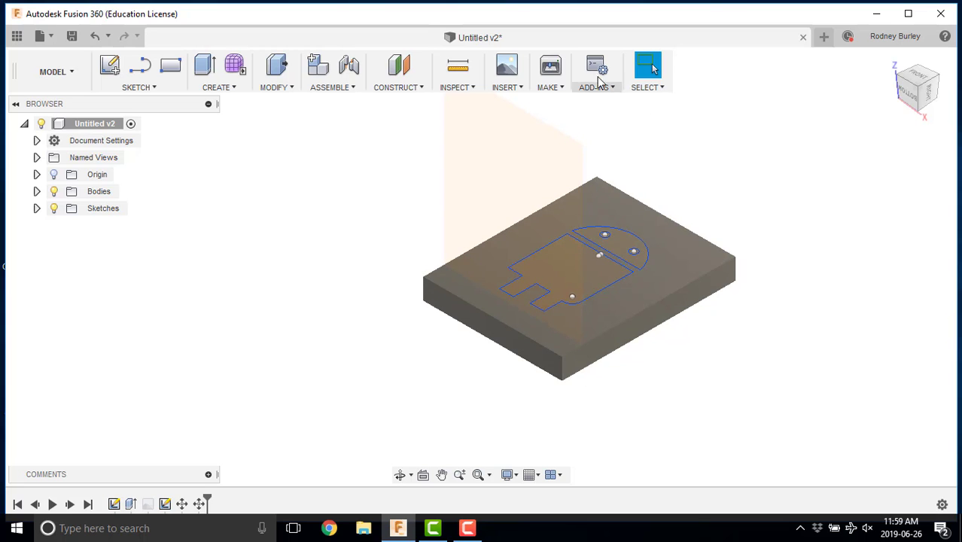
pyautogui.click(456, 69)
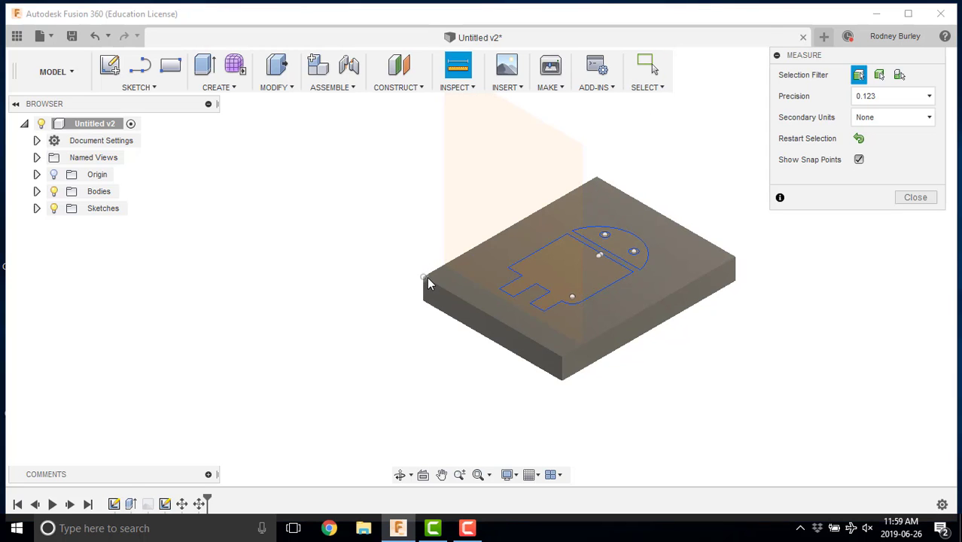
pyautogui.click(423, 278)
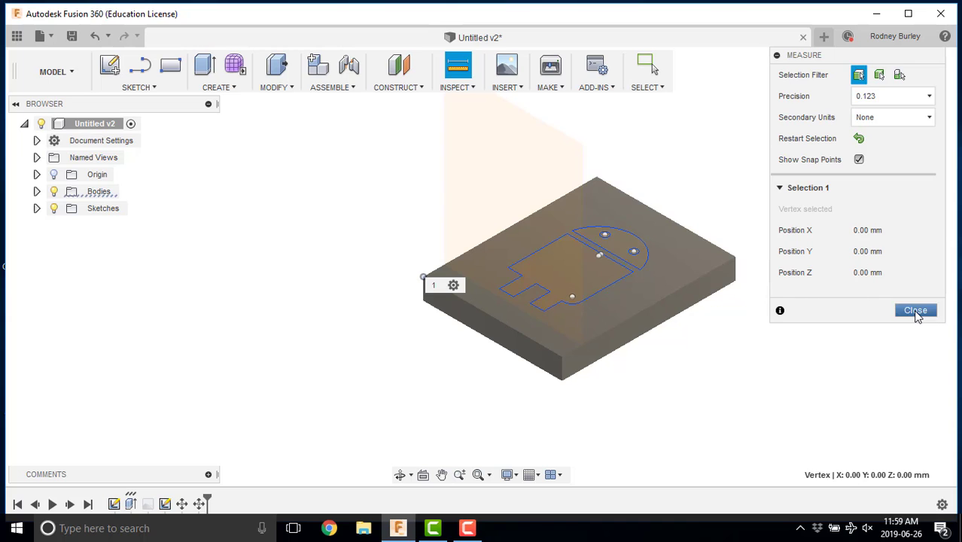
pyautogui.click(915, 310)
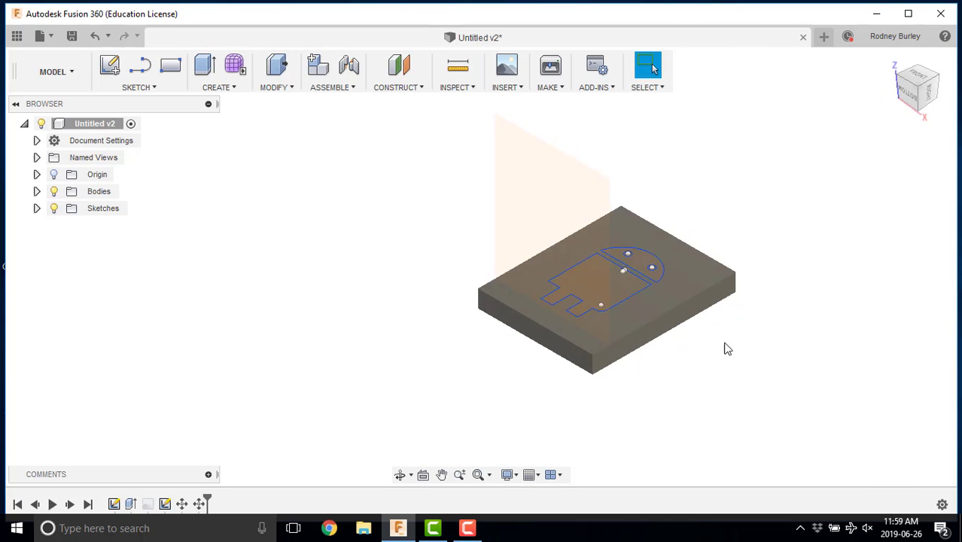
pyautogui.click(908, 94)
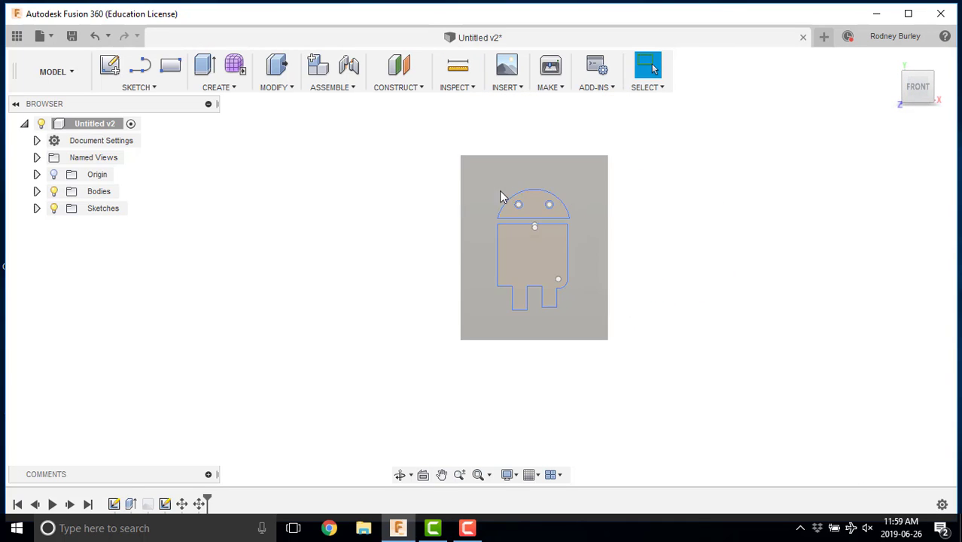
pyautogui.click(501, 194)
pyautogui.scroll(3, 531, 273)
pyautogui.press('Escape')
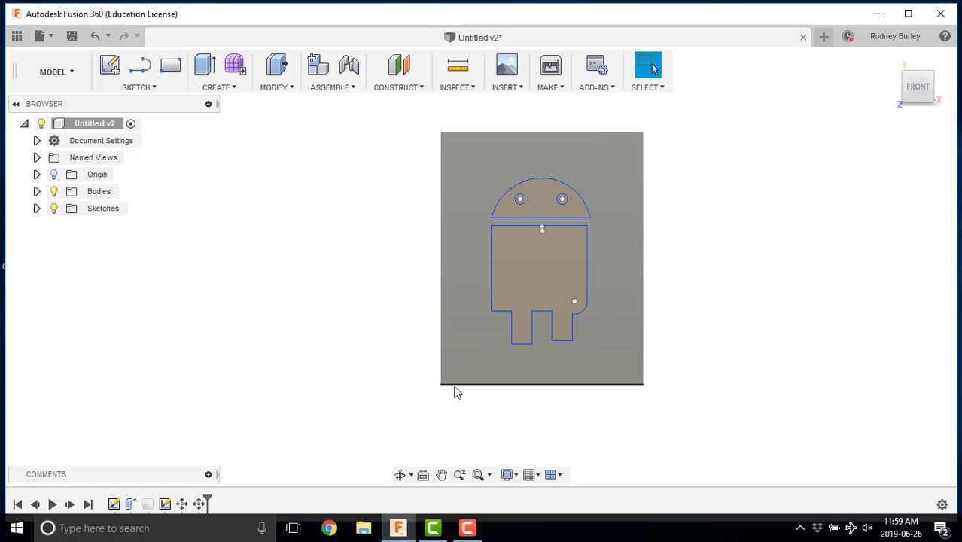